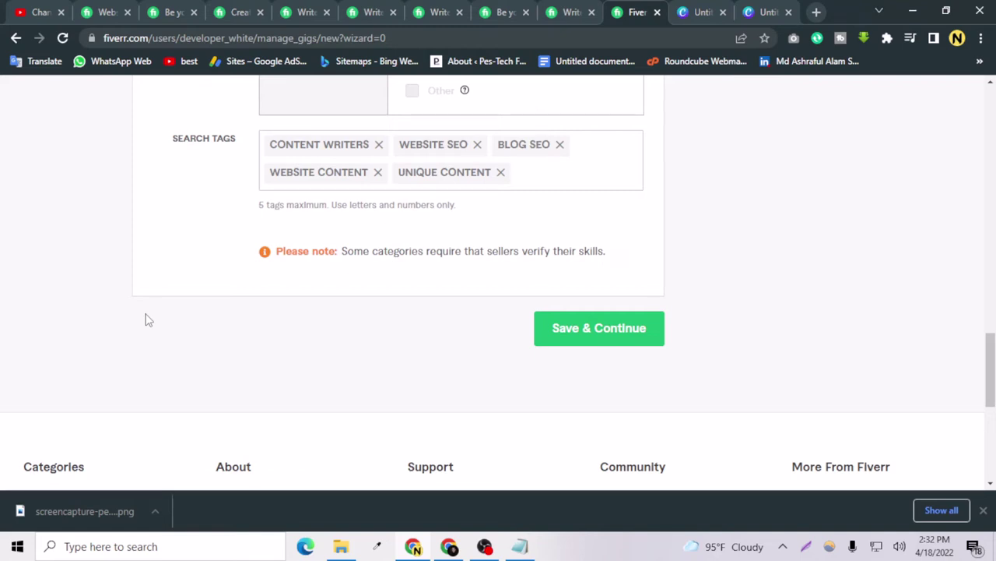
# Review the gig draft's title, Writing & Translation > Website Content category, Bengali language and five search tags
pyautogui.scroll(10, 145, 319)
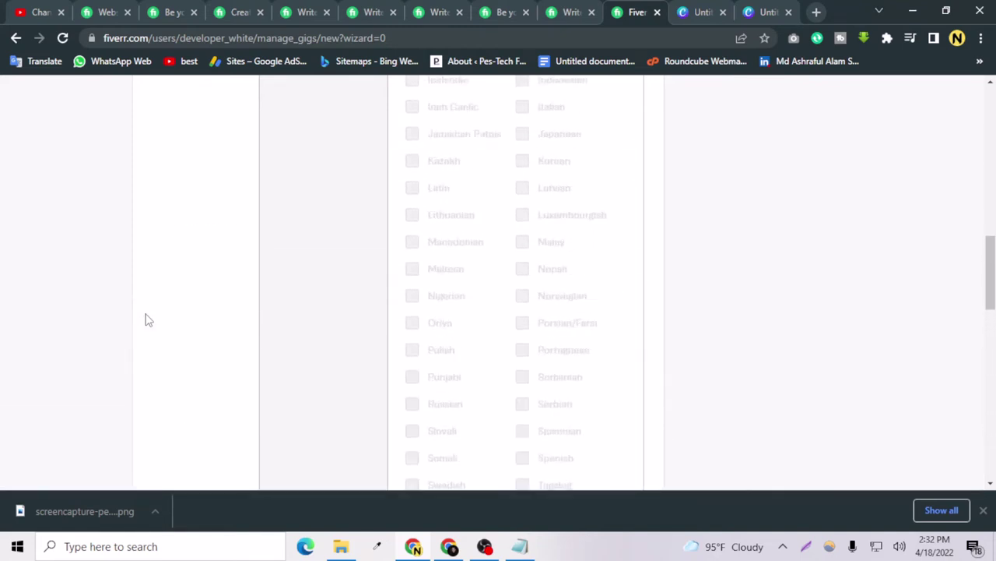
pyautogui.scroll(10, 148, 319)
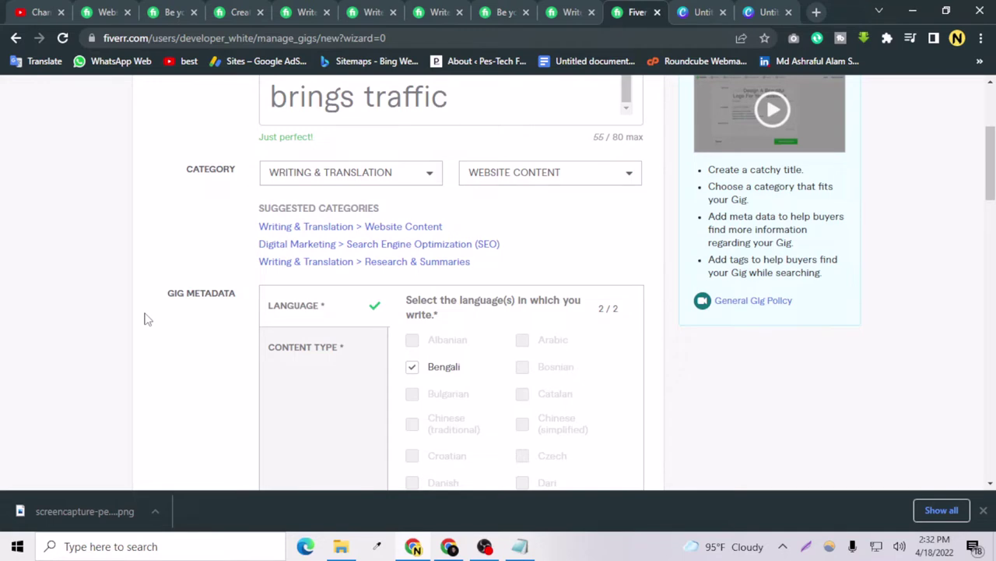
pyautogui.scroll(3, 148, 319)
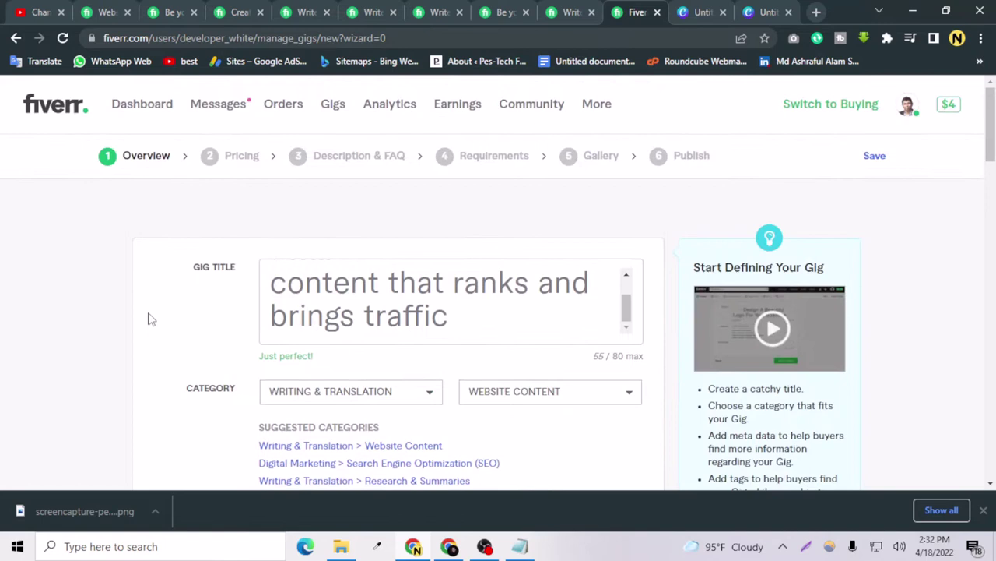
pyautogui.scroll(-1, 152, 319)
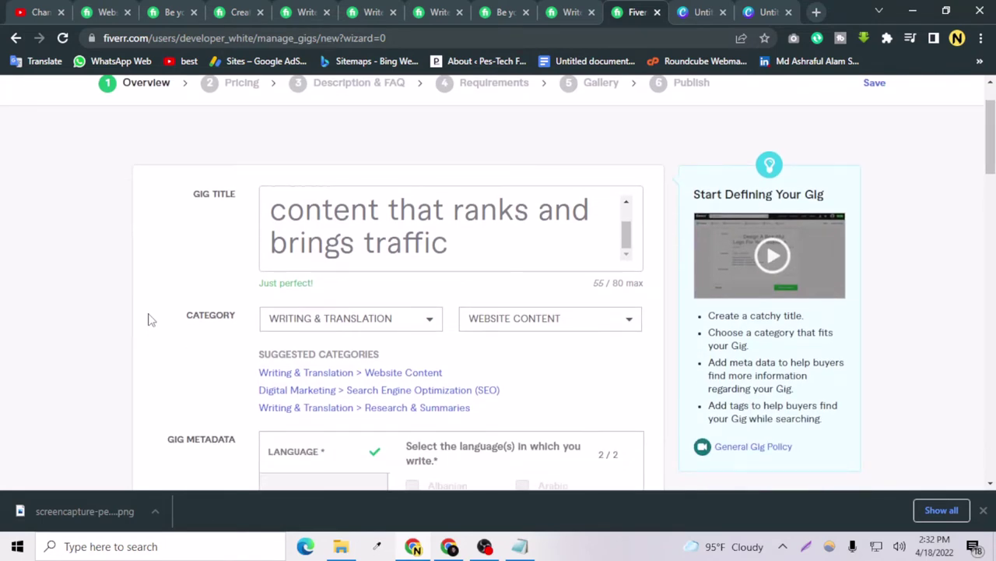
pyautogui.click(279, 217)
pyautogui.scroll(1, 288, 223)
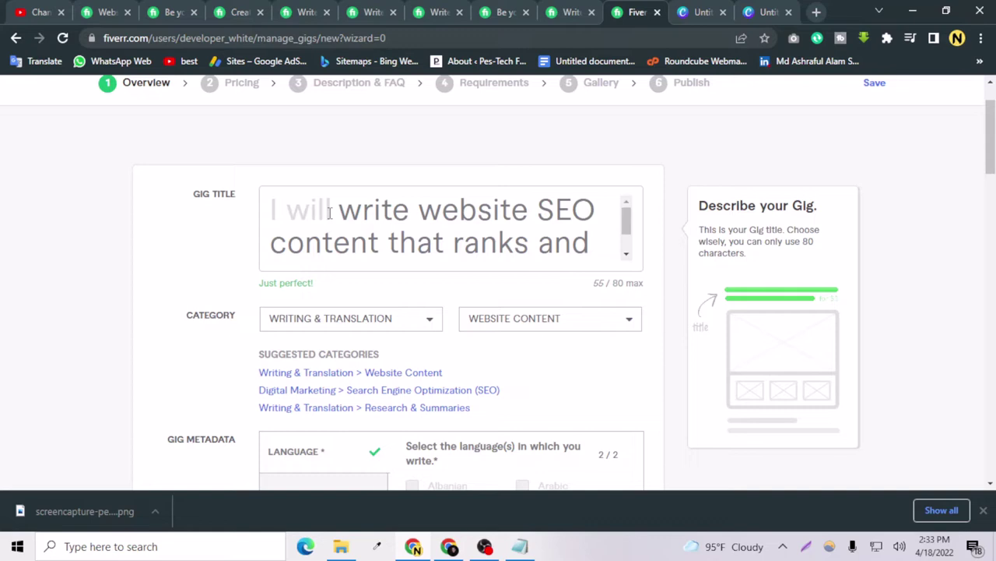
pyautogui.scroll(-1, 309, 216)
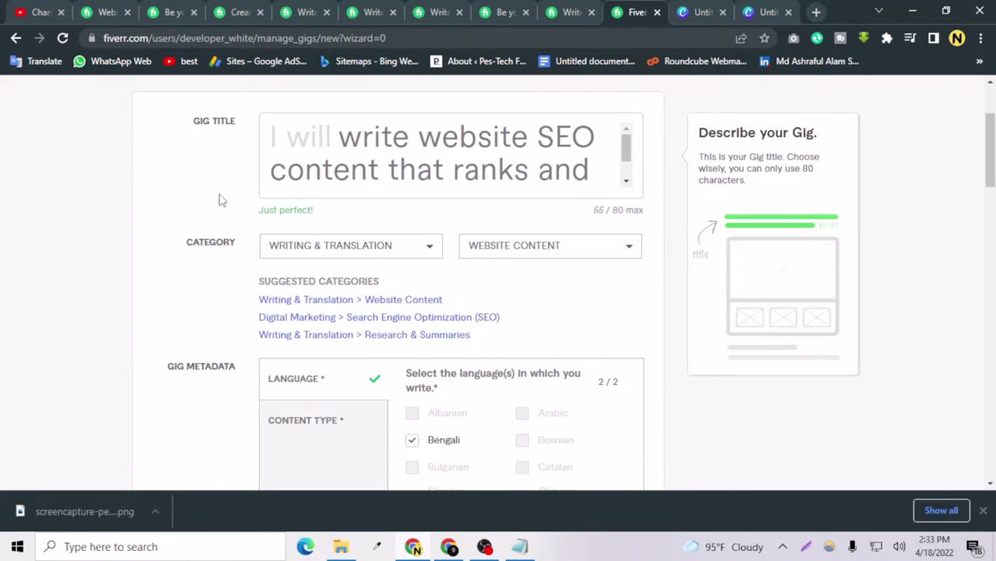
pyautogui.scroll(-1, 218, 198)
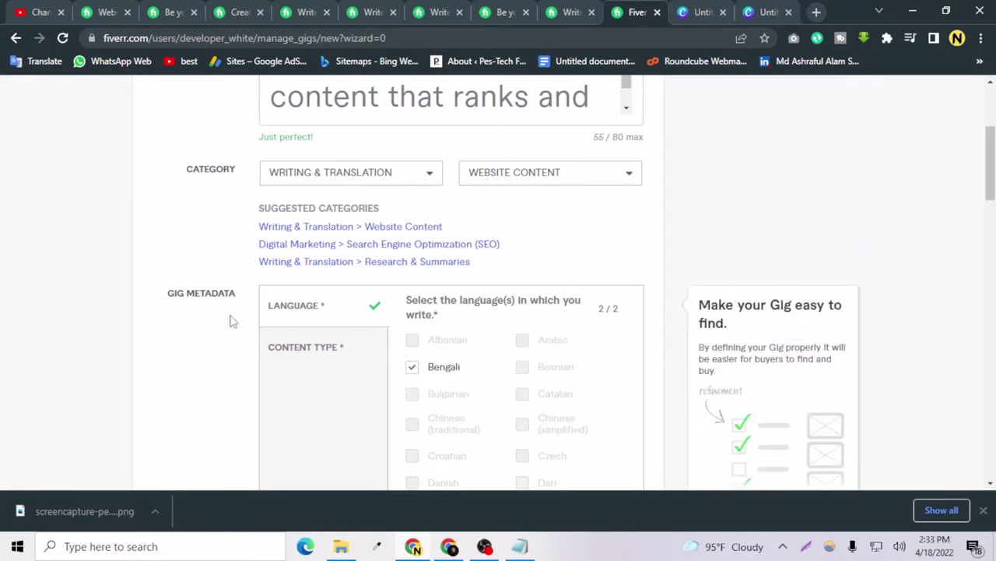
pyautogui.scroll(-2, 271, 275)
pyautogui.scroll(-8, 271, 276)
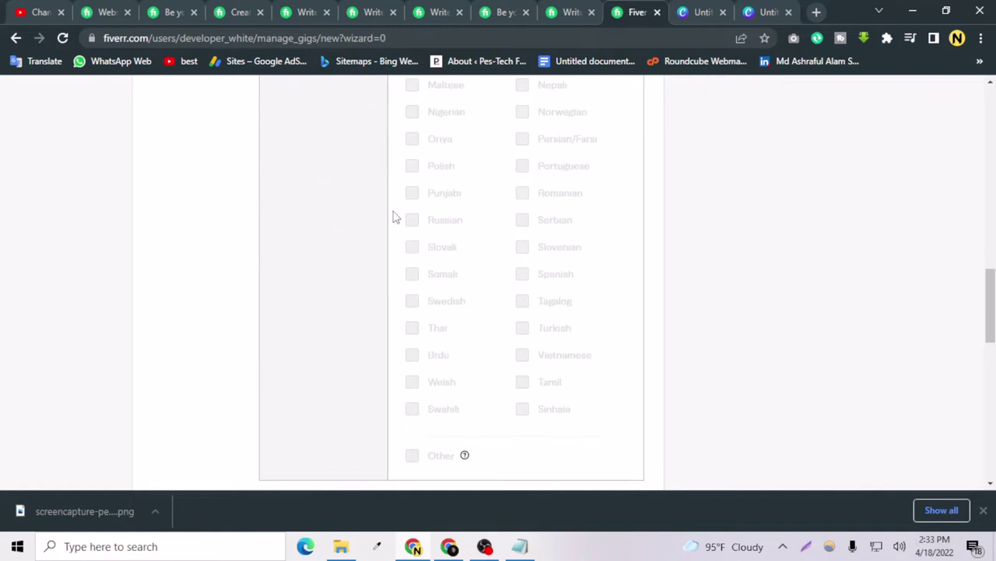
pyautogui.scroll(-3, 461, 194)
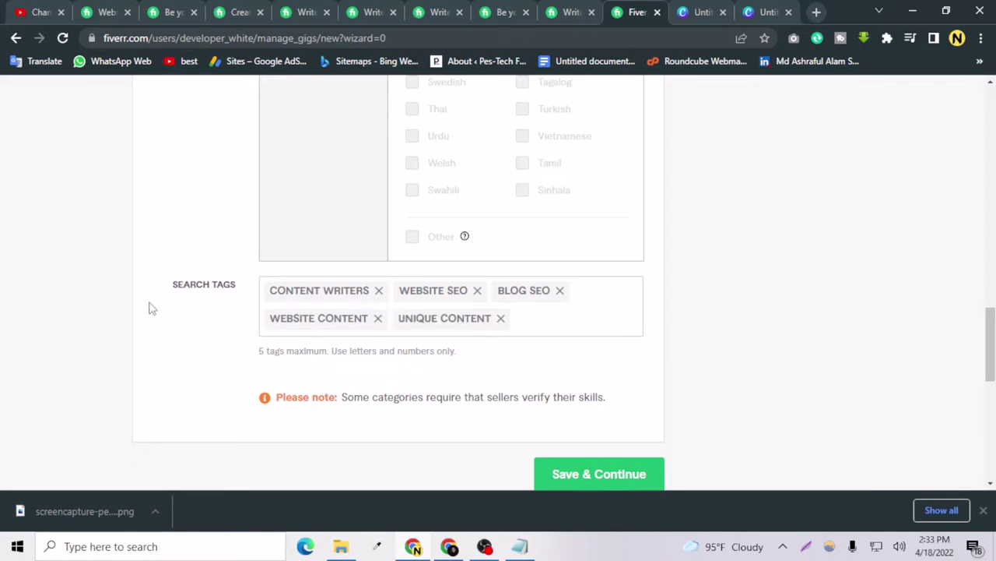
# From the Website Content category page, search Fiverr for 'website seo content'
pyautogui.click(91, 6)
pyautogui.scroll(3, 45, 238)
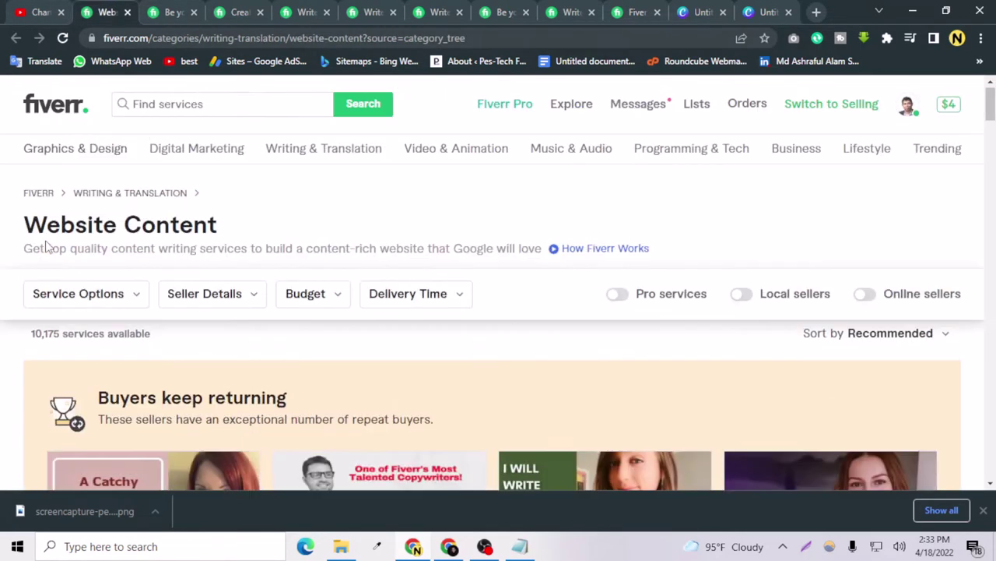
pyautogui.click(204, 104)
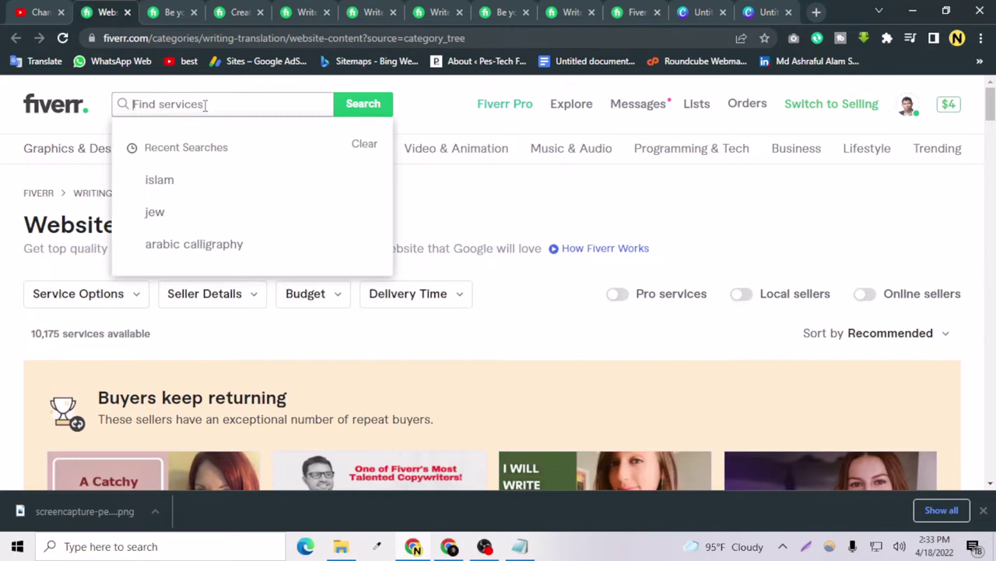
pyautogui.write('website seo')
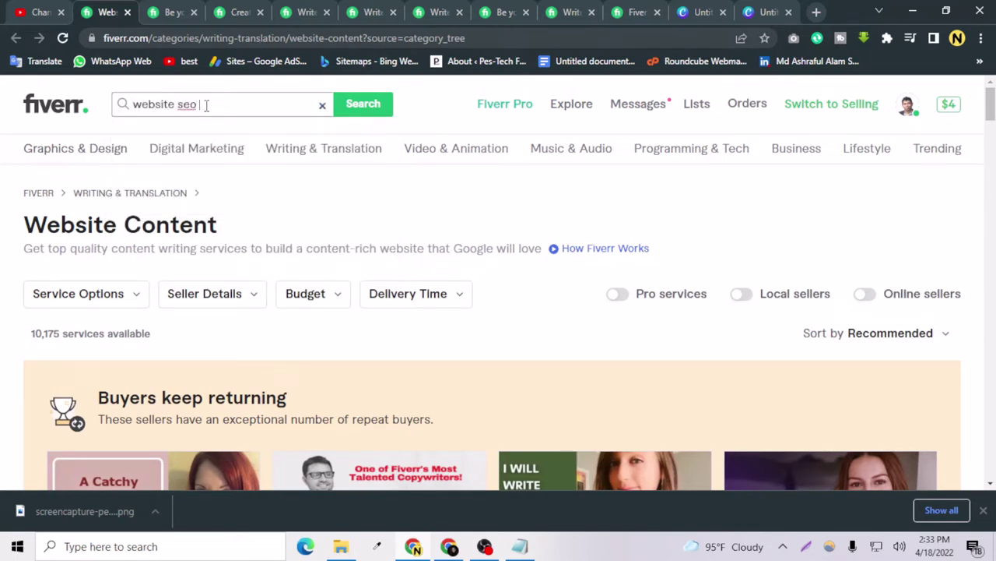
pyautogui.write(' content')
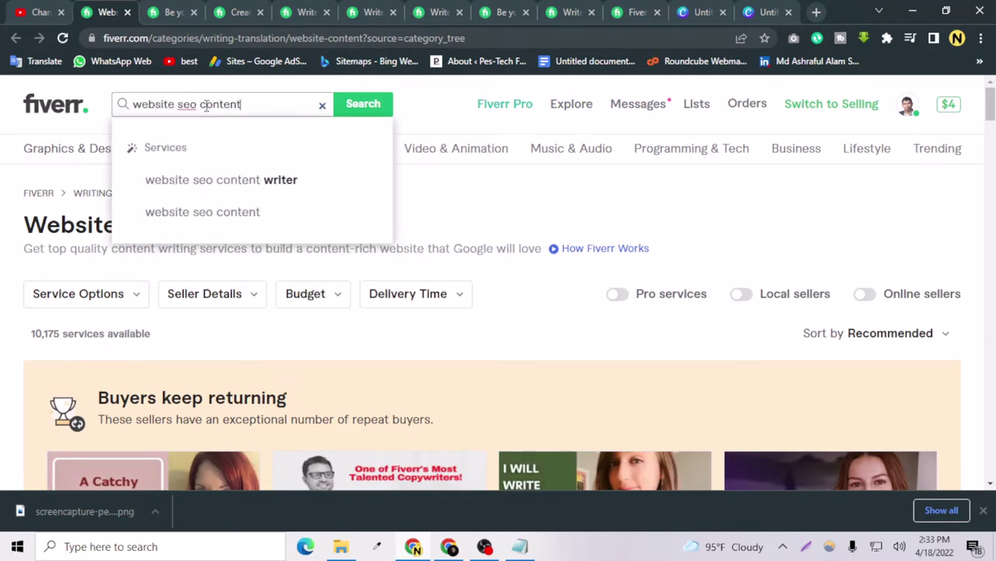
pyautogui.press('Return')
# Browse the 'website seo content' results, comparing top gigs priced $135, $100, $255 and $50
pyautogui.scroll(-2, 178, 304)
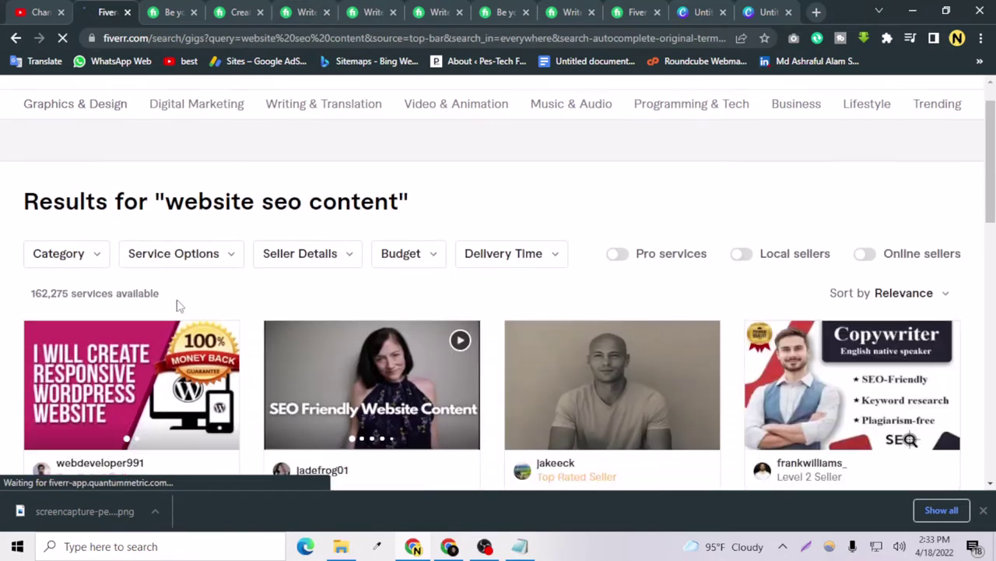
pyautogui.scroll(1, 177, 305)
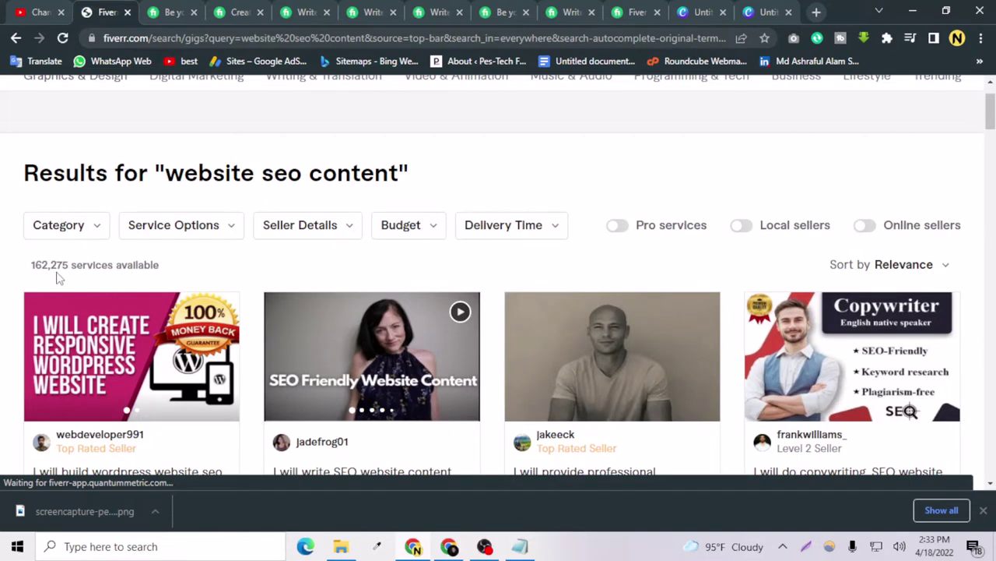
pyautogui.scroll(-3, 84, 278)
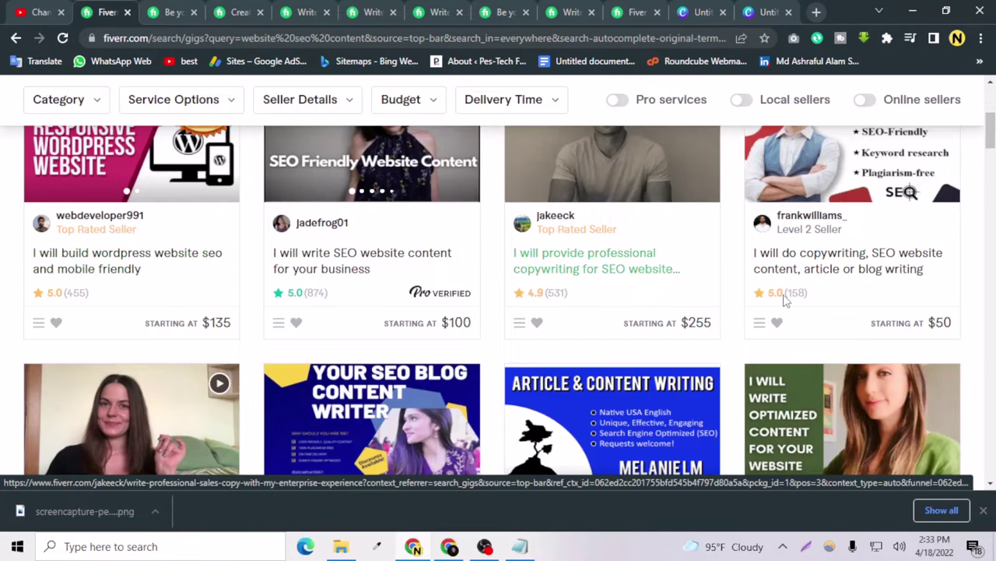
pyautogui.scroll(-3, 822, 255)
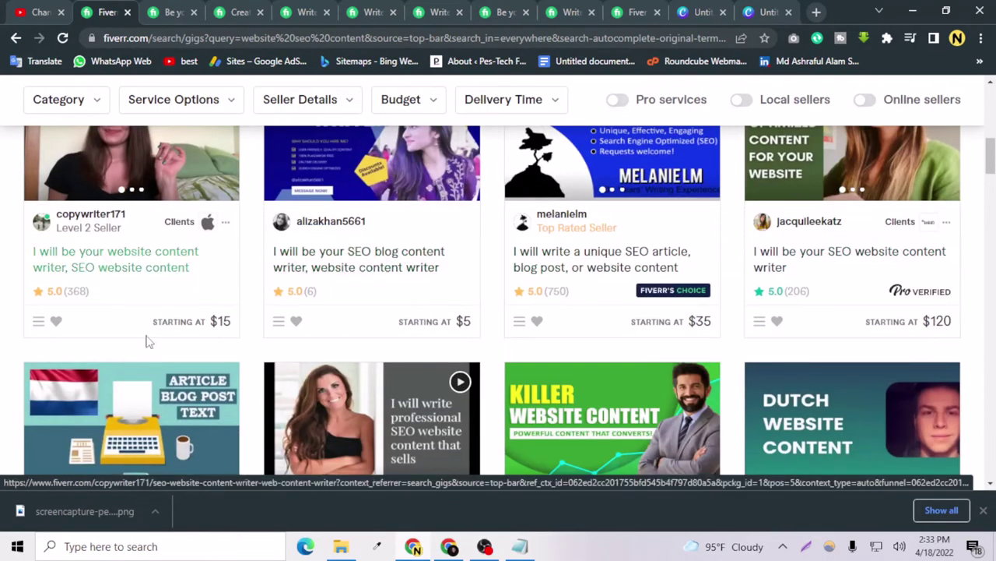
pyautogui.scroll(3, 218, 327)
pyautogui.scroll(2, 210, 343)
pyautogui.scroll(-2, 207, 354)
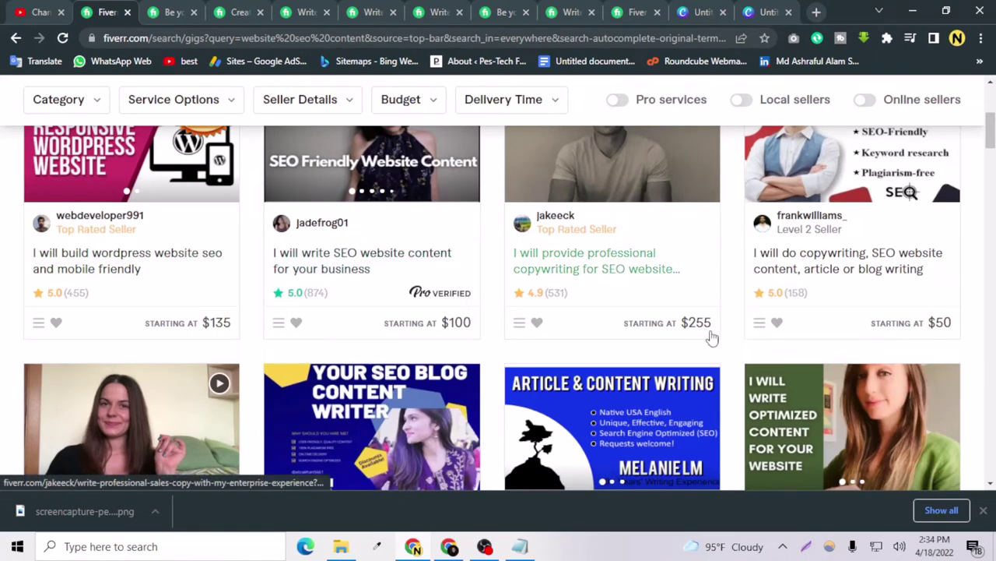
pyautogui.scroll(-3, 939, 353)
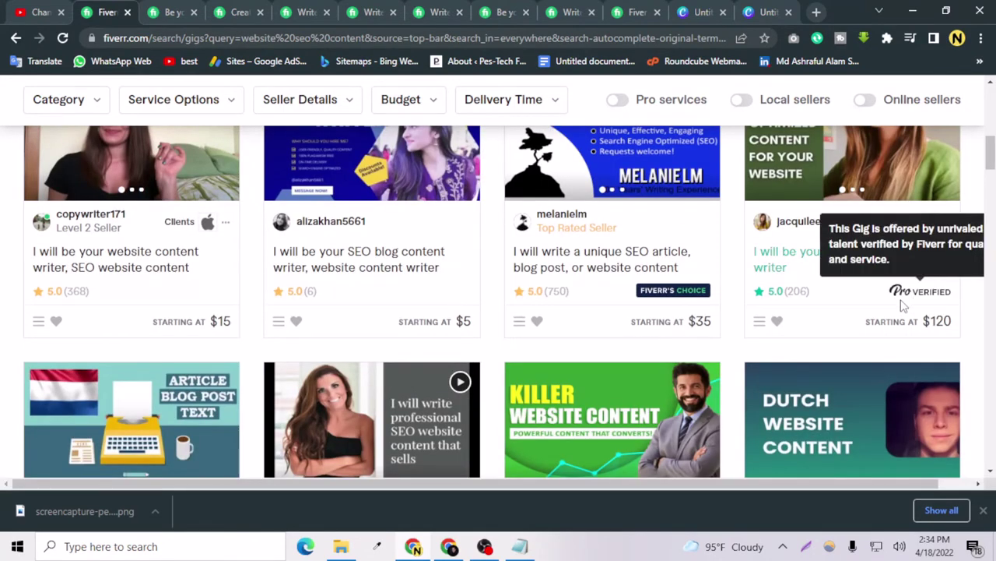
pyautogui.scroll(-3, 669, 335)
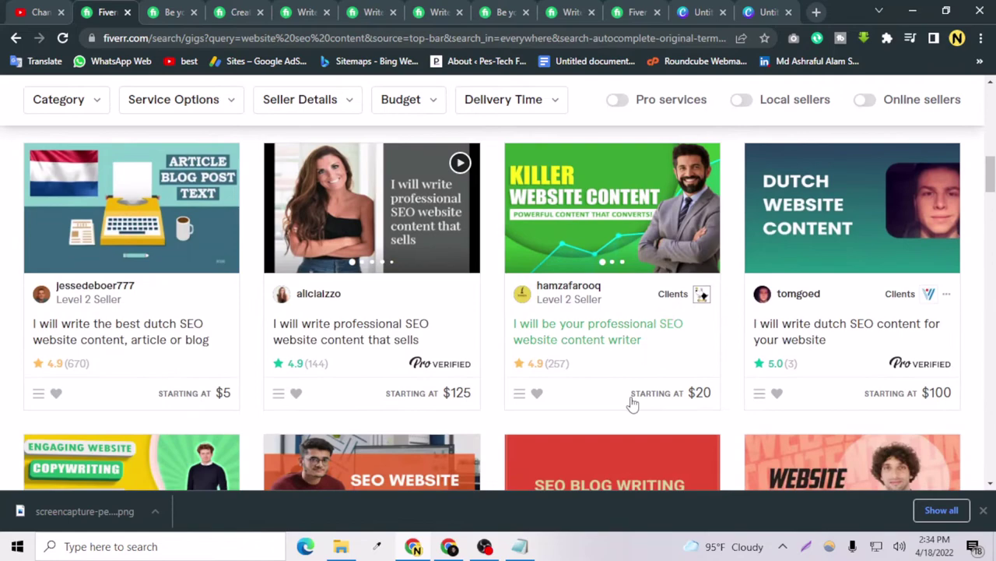
pyautogui.scroll(-3, 629, 396)
pyautogui.scroll(3, 600, 402)
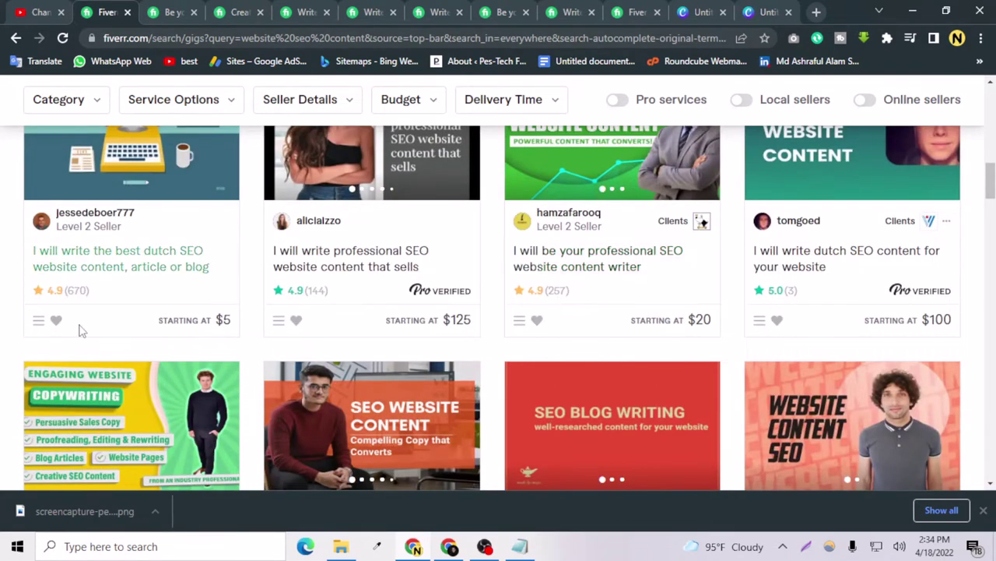
pyautogui.scroll(4, 166, 363)
pyautogui.scroll(5, 221, 350)
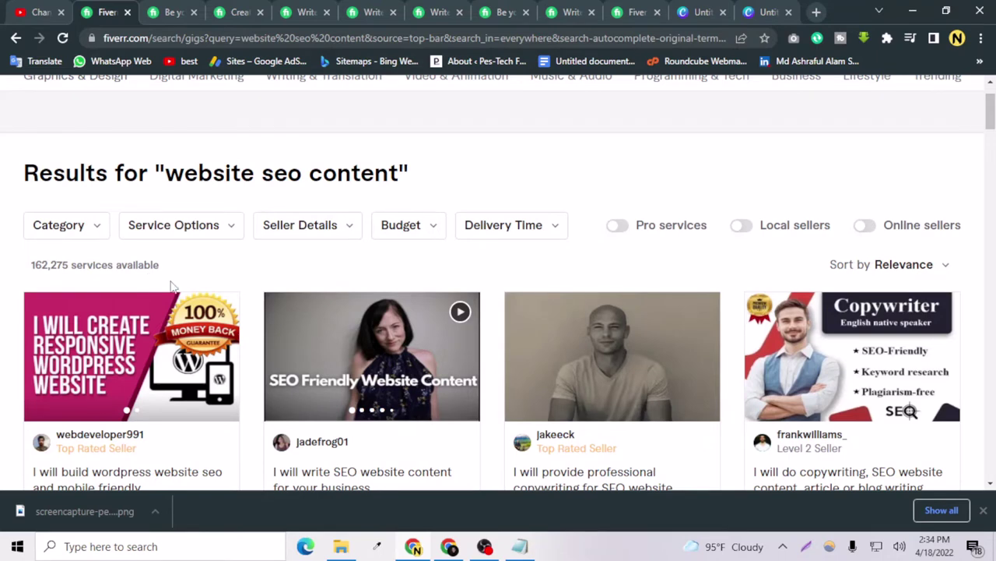
# Check the 162,275 available services count and return to the first row of gig cards
pyautogui.scroll(-2, 204, 342)
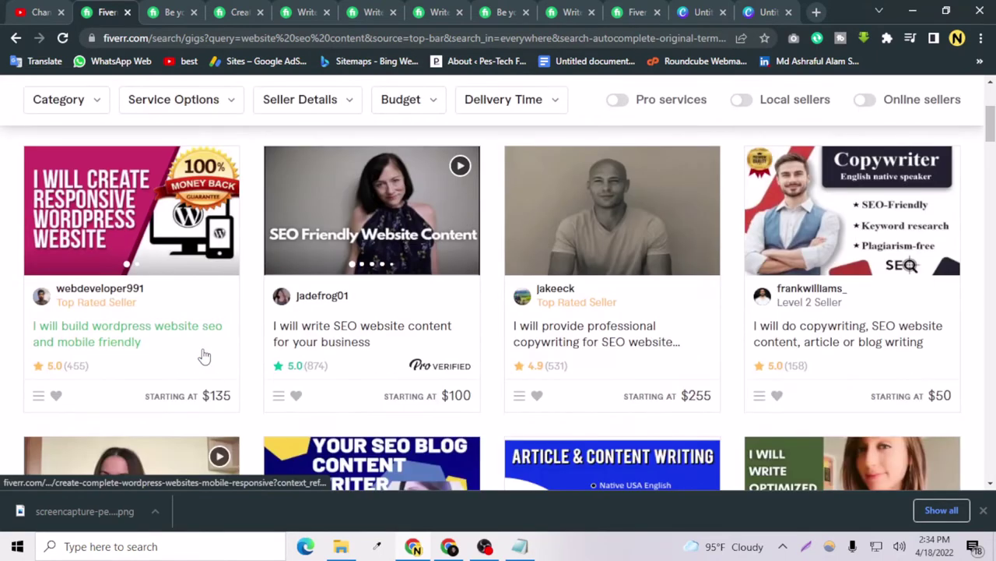
pyautogui.scroll(2, 204, 355)
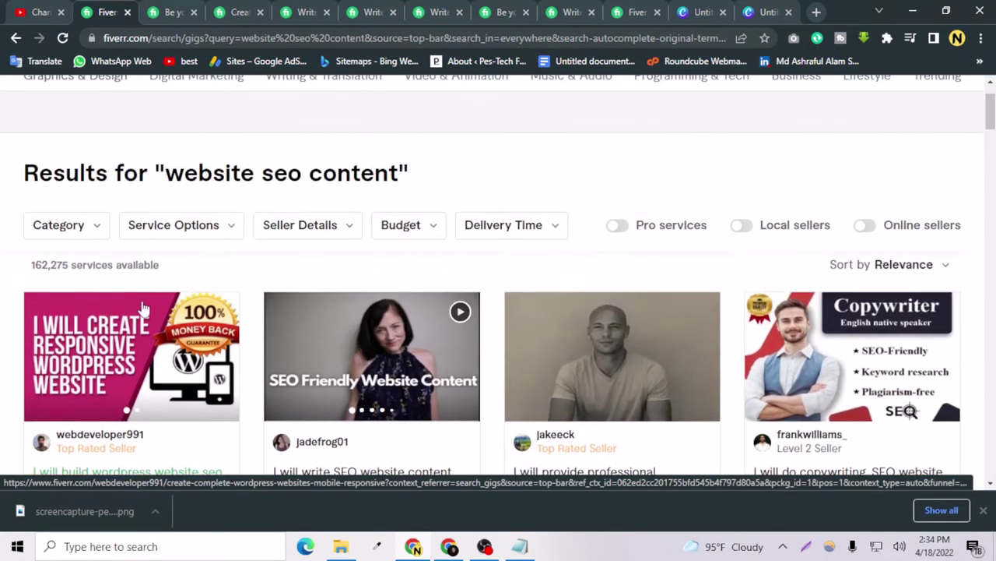
pyautogui.tripleClick(87, 269)
pyautogui.click(200, 273)
pyautogui.scroll(-2, 202, 296)
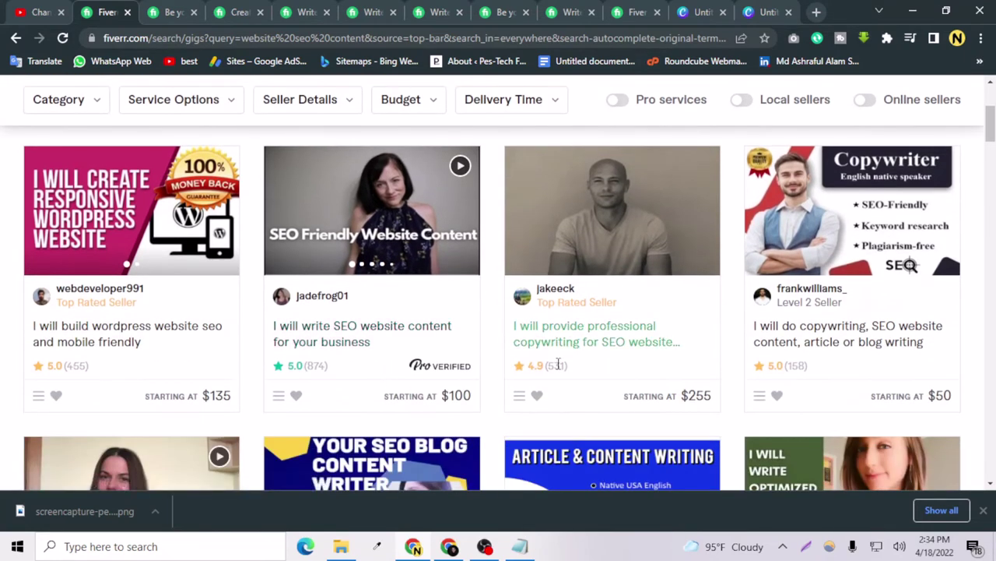
# Open the first two competitor gigs, including the $135 WordPress website SEO gig, in new tabs
pyautogui.rightClick(112, 339)
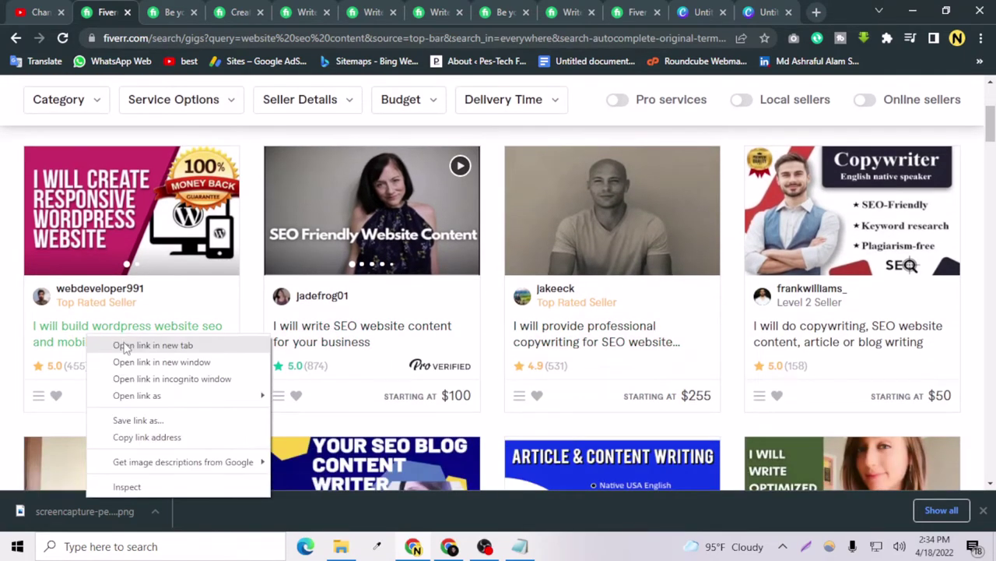
pyautogui.press('Escape')
pyautogui.middleClick(127, 346)
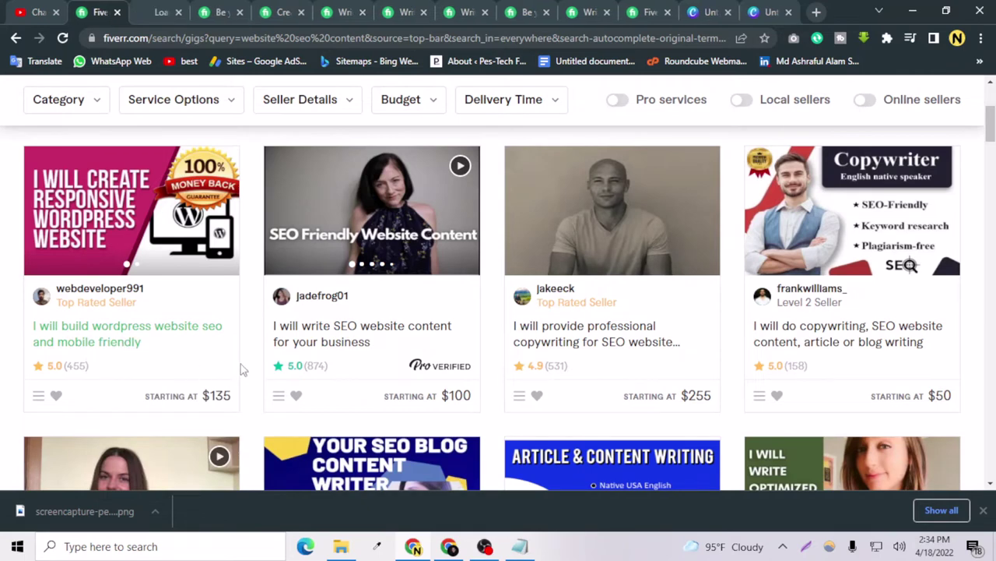
pyautogui.rightClick(348, 350)
pyautogui.click(370, 352)
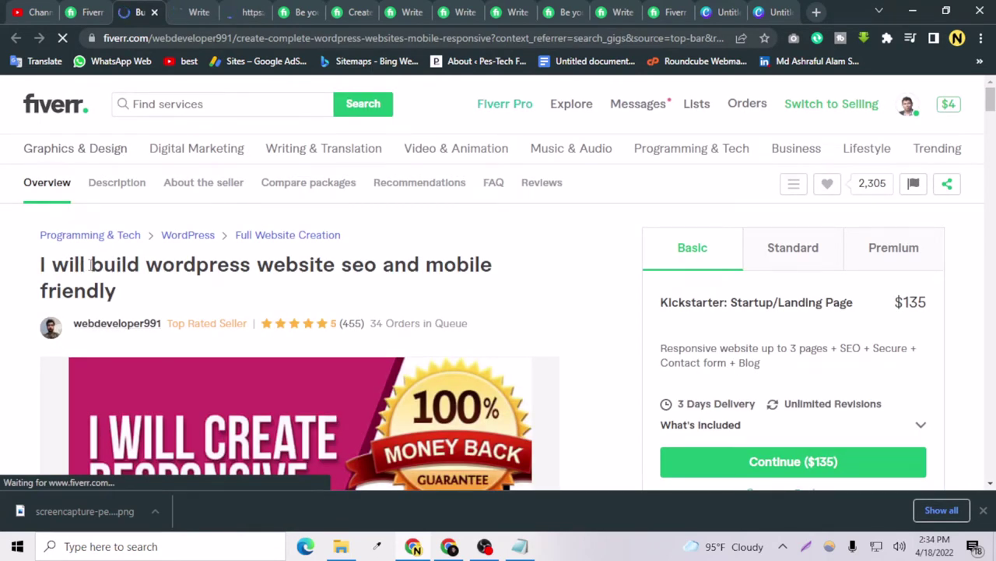
# Study the WordPress website SEO gig's title, its 34 orders in queue and description
pyautogui.moveTo(107, 280); pyautogui.dragTo(117, 293)
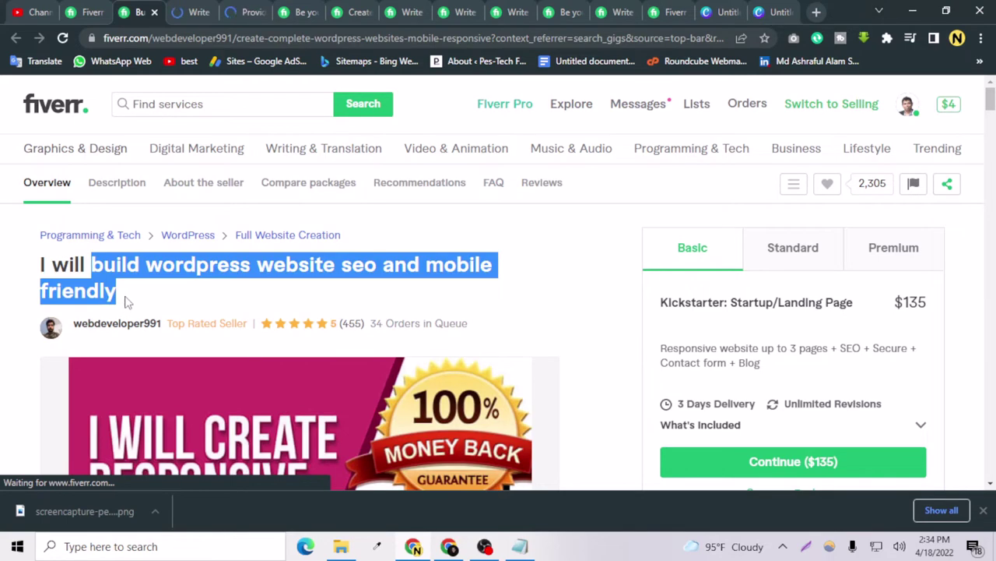
pyautogui.click(127, 302)
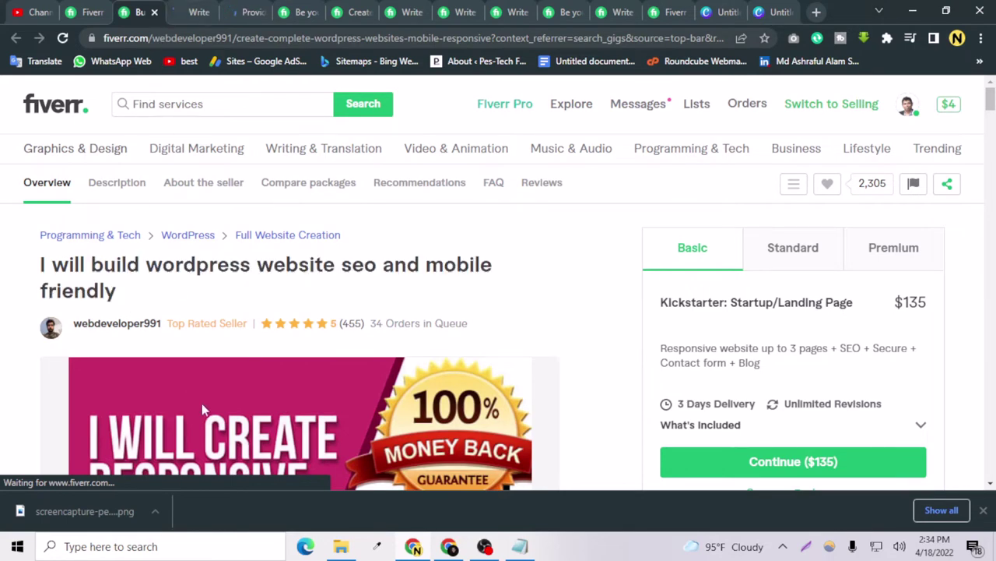
pyautogui.scroll(-4, 209, 404)
pyautogui.scroll(5, 231, 391)
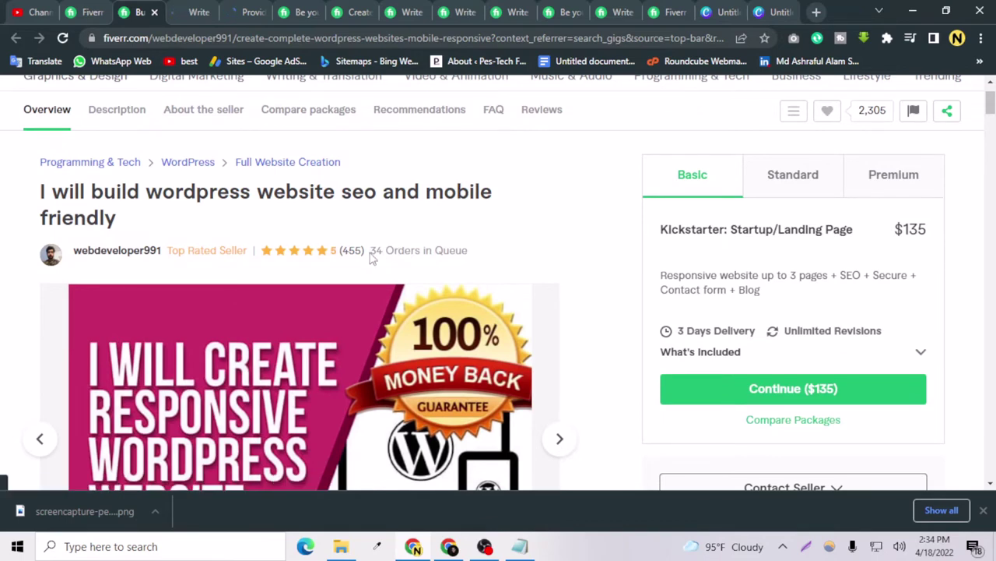
pyautogui.moveTo(371, 257)
pyautogui.mouseDown()
pyautogui.moveTo(407, 257)
pyautogui.moveTo(384, 258)
pyautogui.mouseUp()
pyautogui.click(423, 252)
pyautogui.scroll(-5, 424, 252)
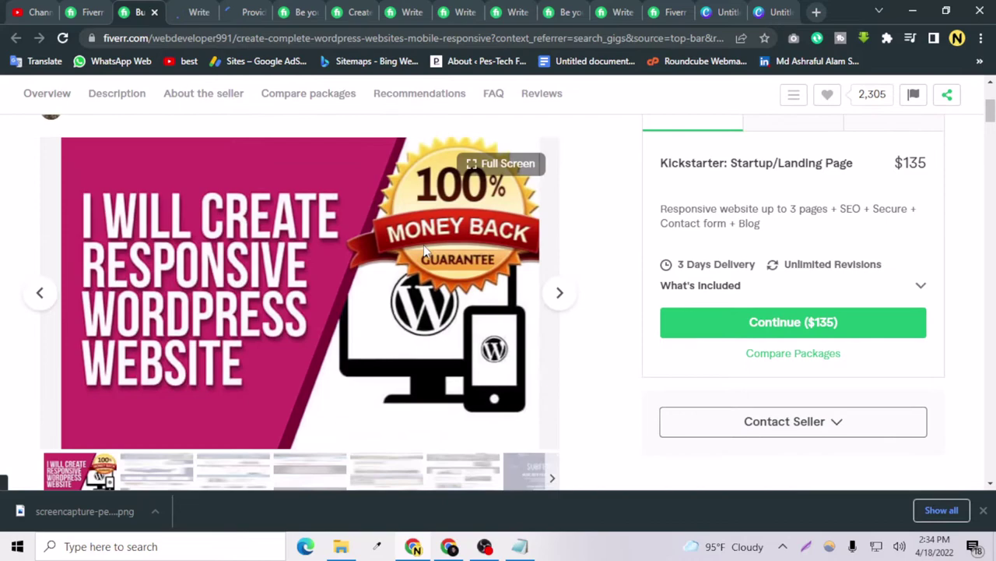
pyautogui.scroll(-15, 424, 257)
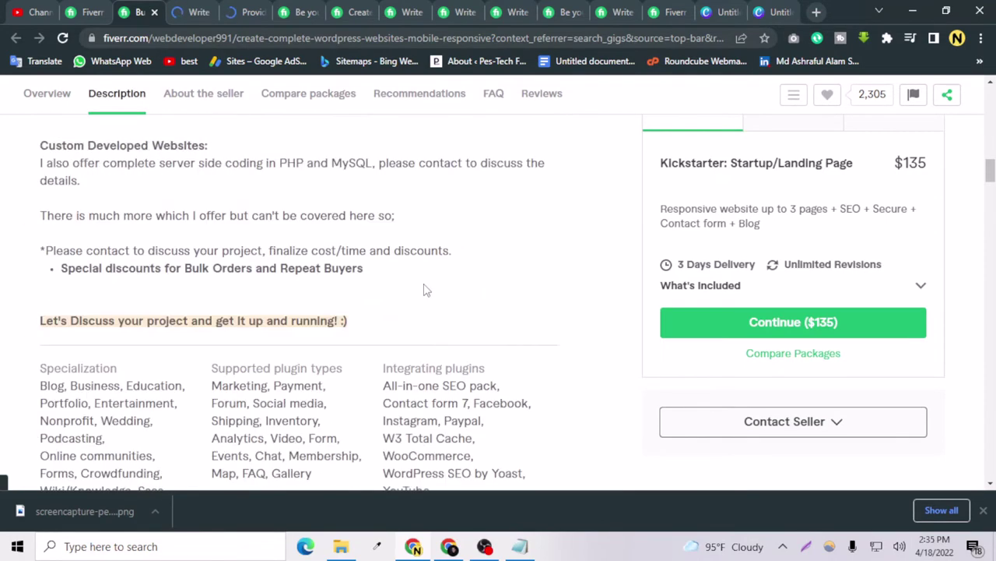
pyautogui.scroll(4, 415, 294)
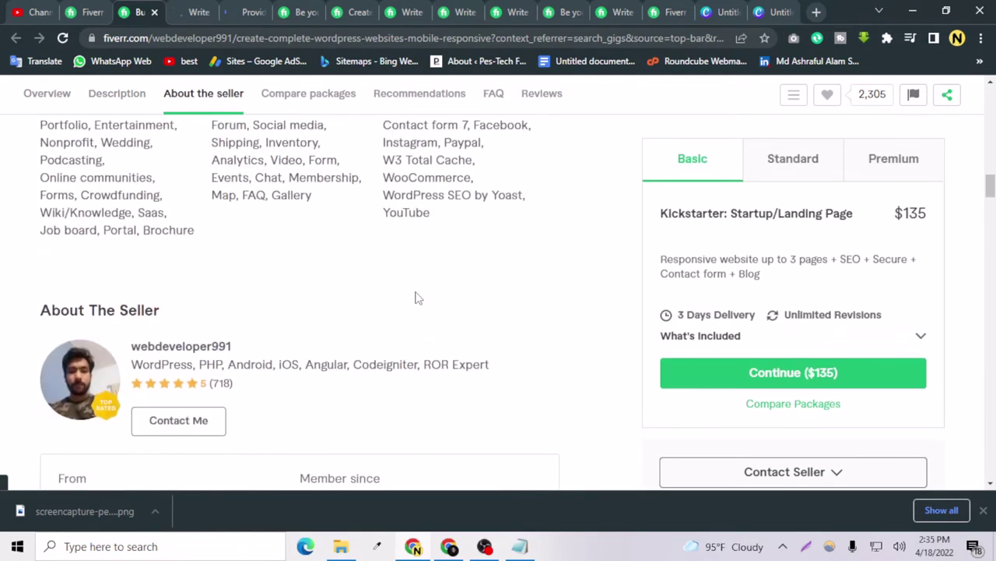
# Compare the SEO website content and professional copywriting gigs against the WordPress SEO gig
pyautogui.click(183, 11)
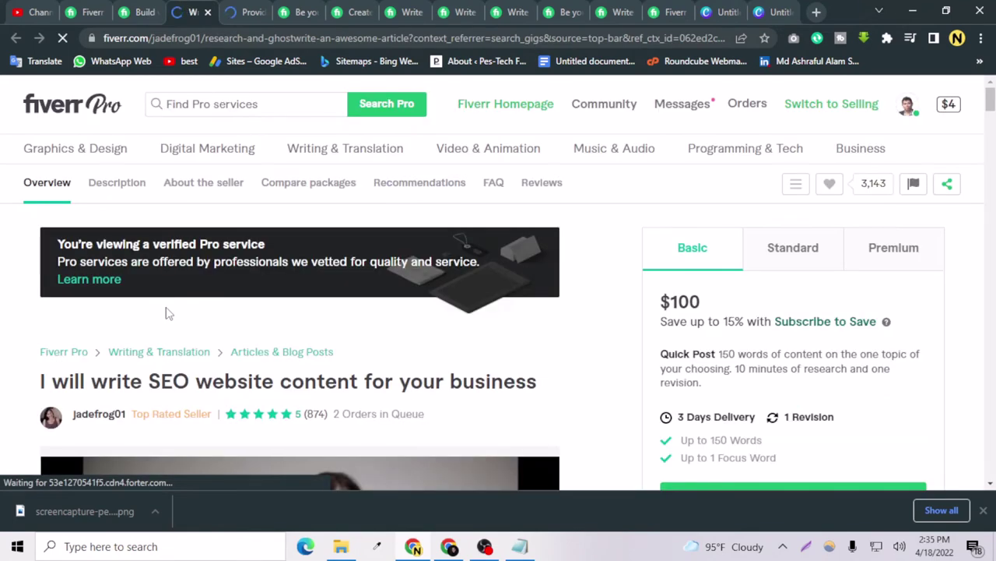
pyautogui.scroll(-1, 166, 311)
pyautogui.scroll(-5, 165, 312)
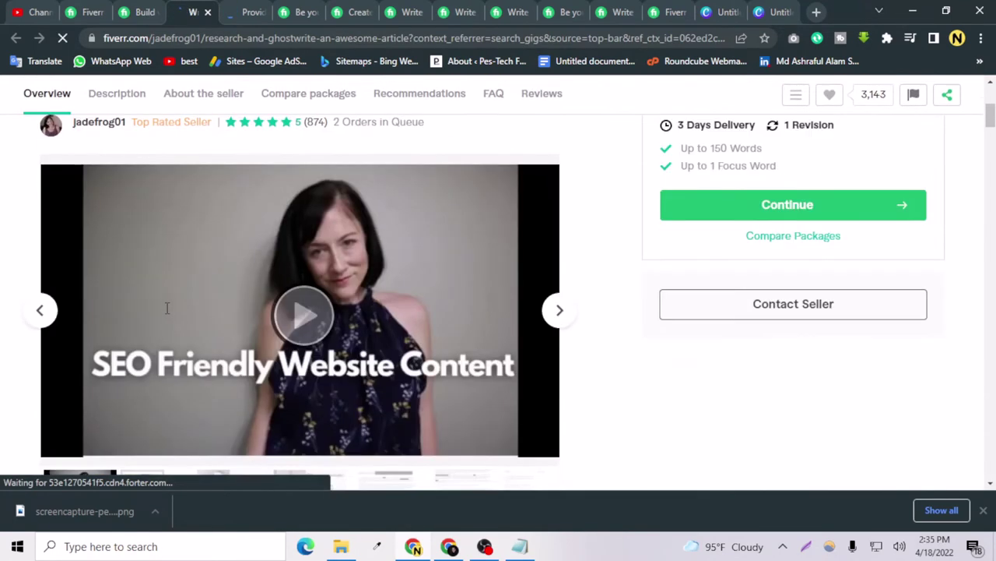
pyautogui.scroll(5, 166, 312)
pyautogui.hotkey('ctrl', 'Tab')
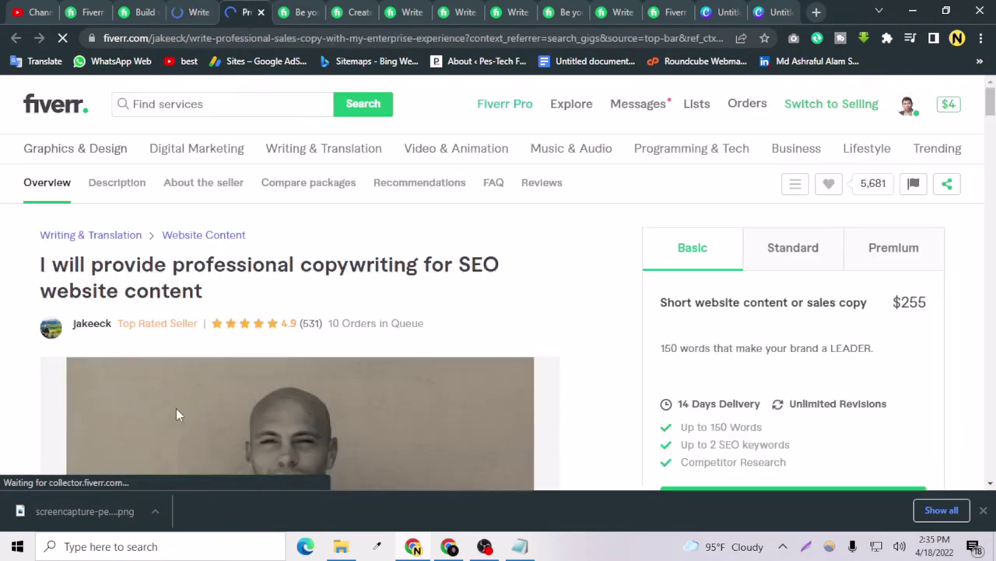
pyautogui.scroll(-3, 187, 400)
pyautogui.scroll(3, 187, 400)
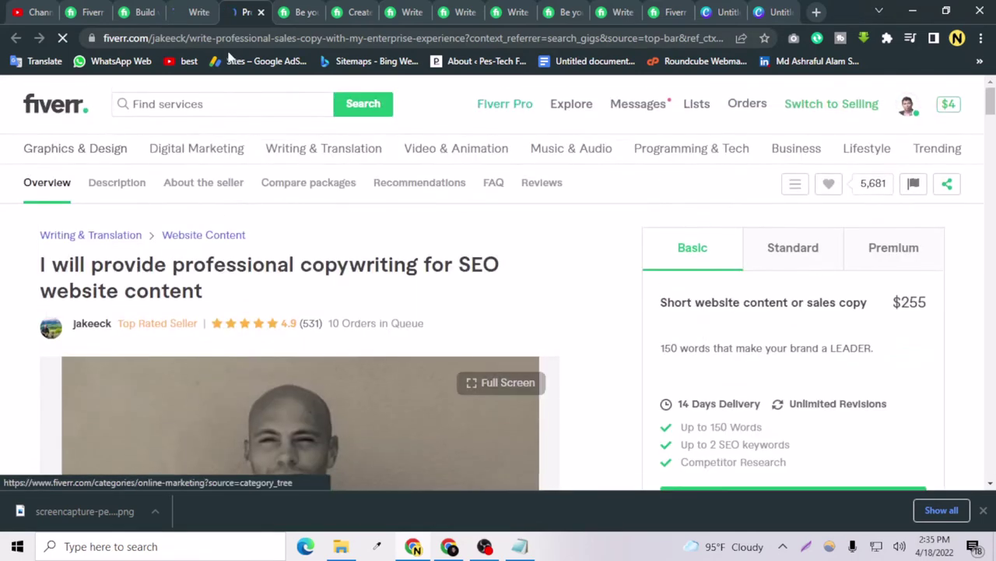
pyautogui.click(159, 8)
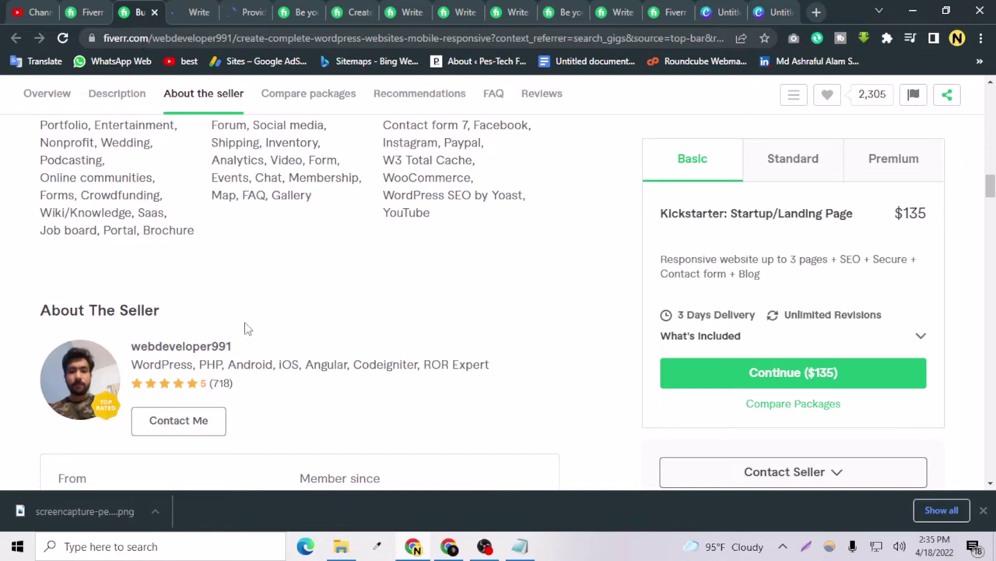
pyautogui.scroll(4, 245, 328)
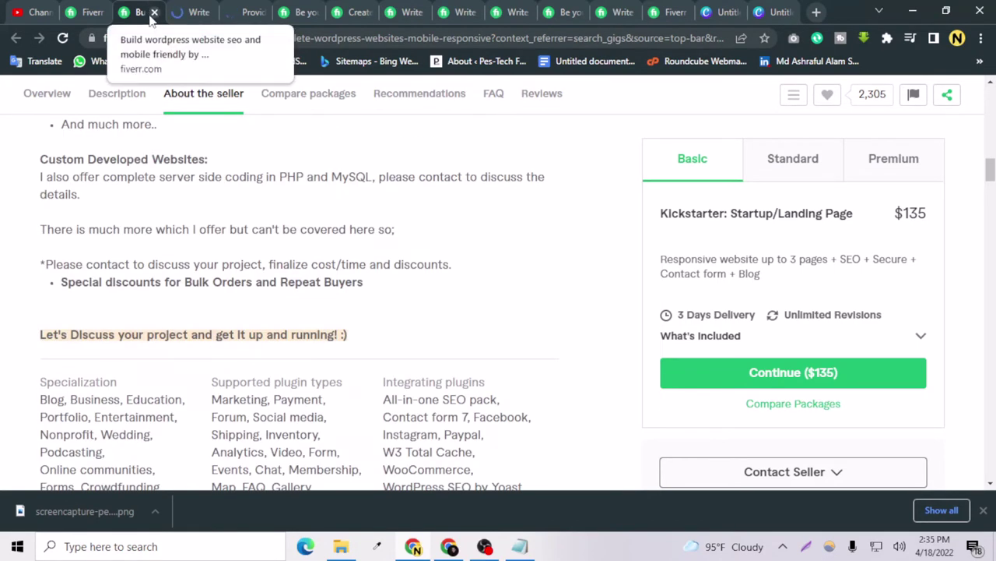
# Close the three competitor gig tabs to return to the search results
pyautogui.click(154, 13)
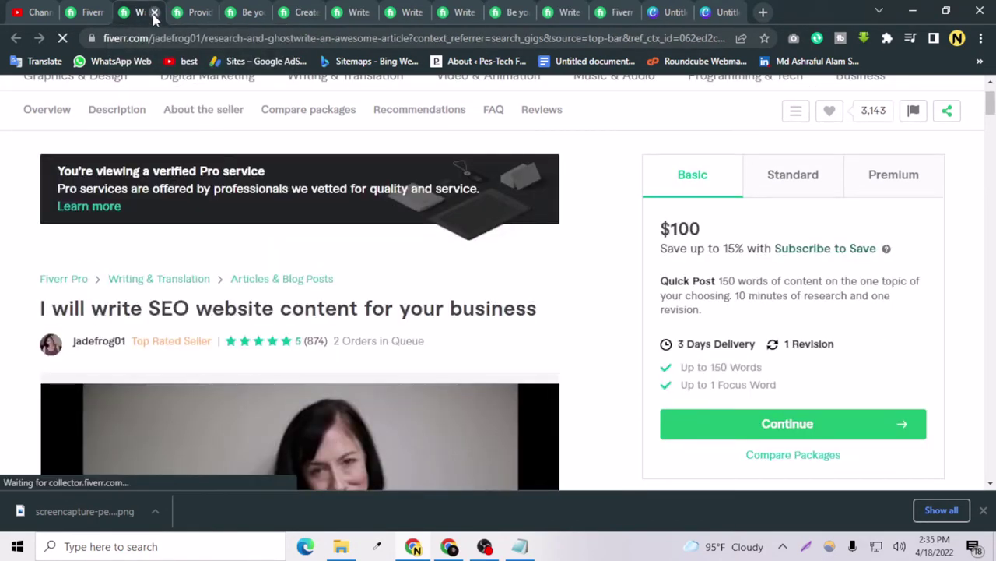
pyautogui.click(154, 13)
pyautogui.click(153, 14)
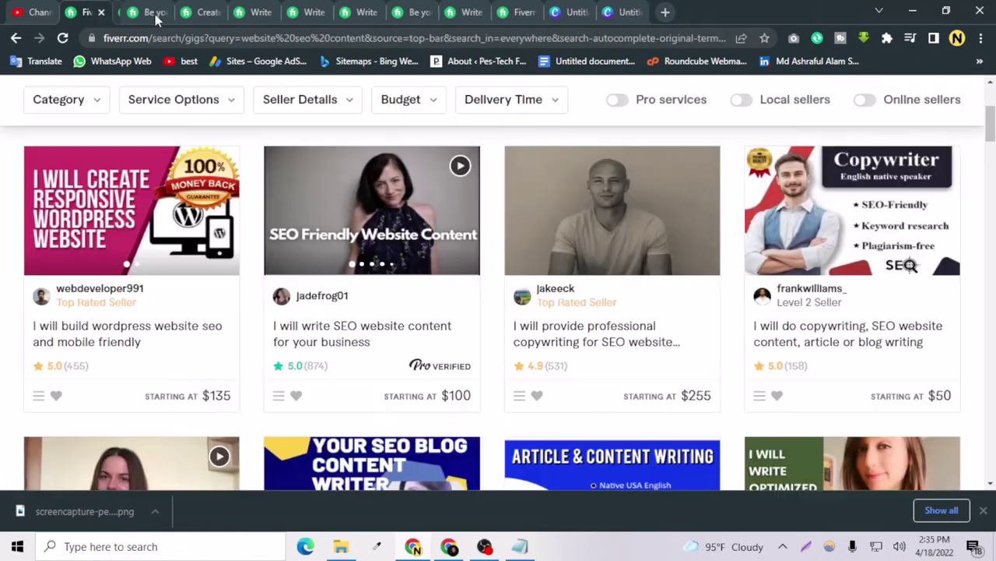
pyautogui.click(524, 7)
pyautogui.scroll(3, 382, 329)
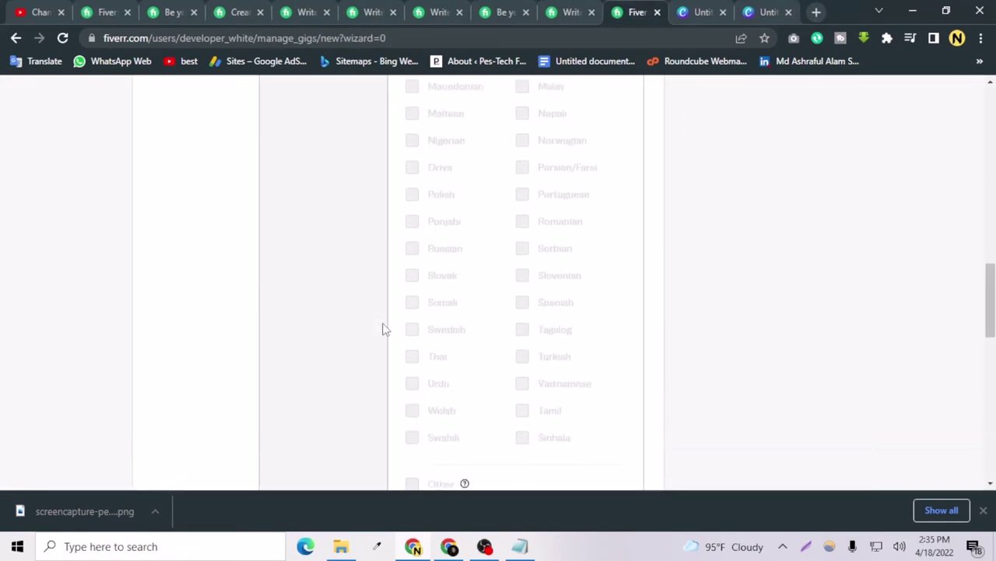
pyautogui.scroll(-3, 382, 329)
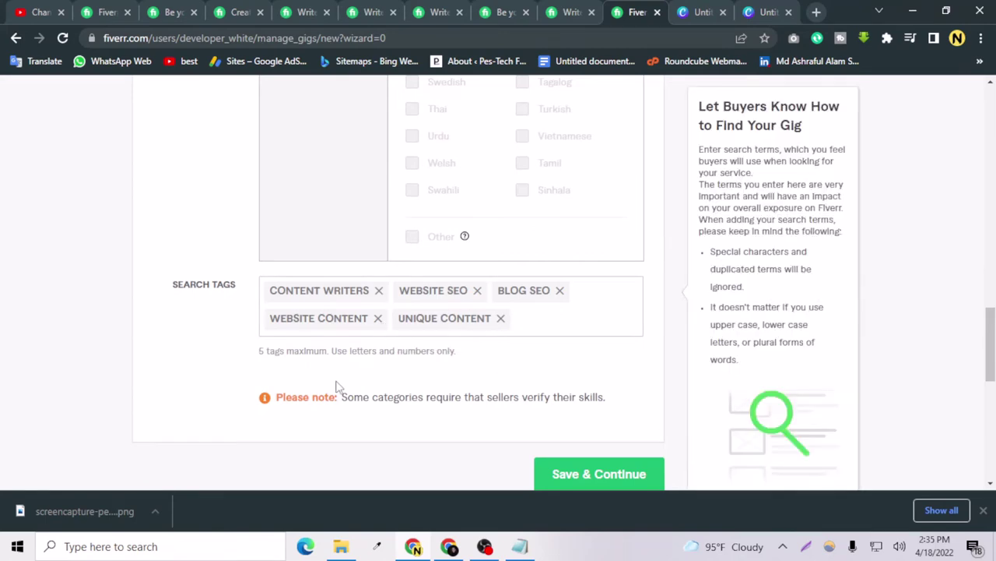
pyautogui.scroll(8, 292, 392)
pyautogui.scroll(2, 292, 393)
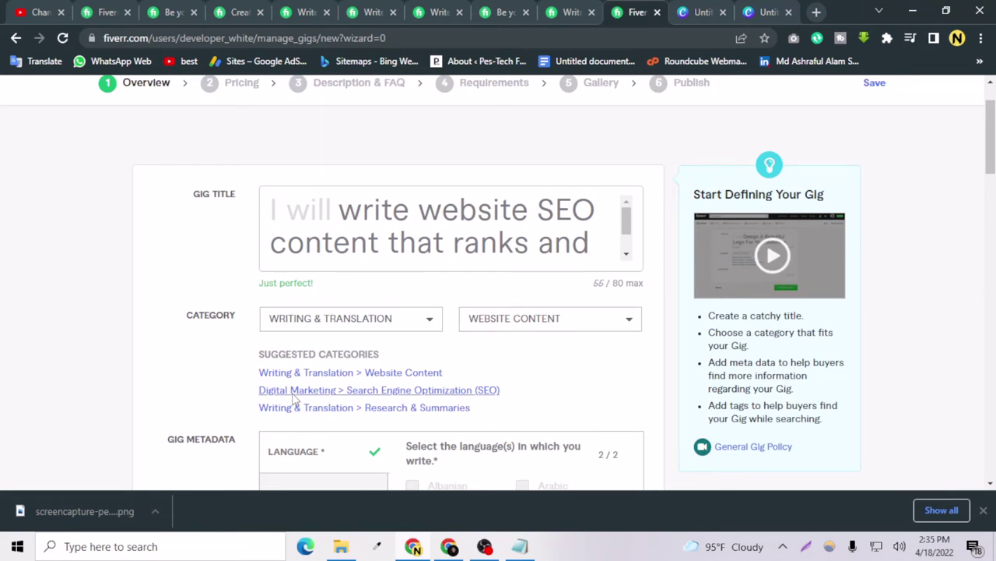
pyautogui.scroll(1, 293, 403)
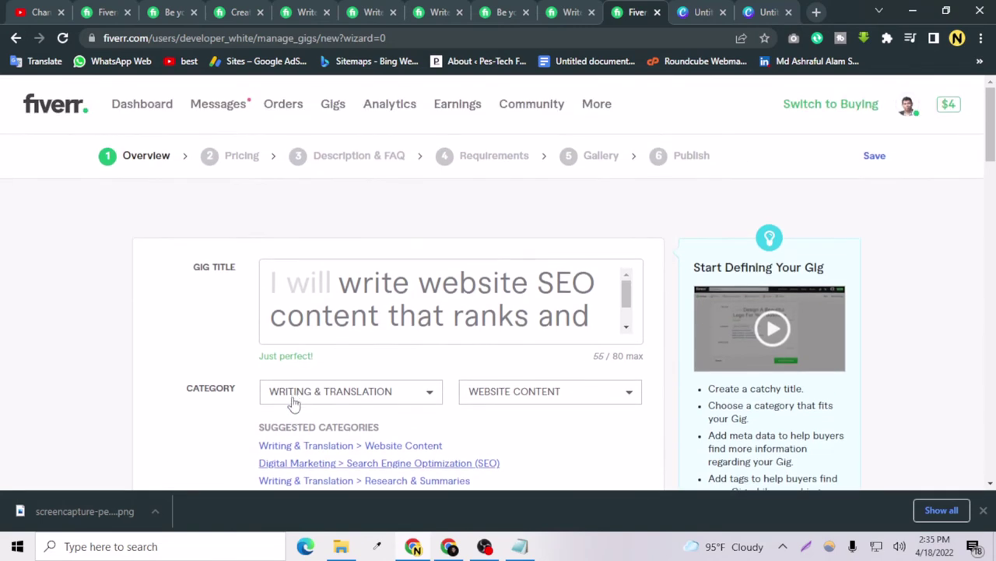
pyautogui.scroll(-1, 291, 406)
pyautogui.scroll(1, 291, 403)
pyautogui.moveTo(260, 155); pyautogui.dragTo(229, 161)
pyautogui.click(238, 155)
pyautogui.moveTo(314, 156); pyautogui.dragTo(405, 155)
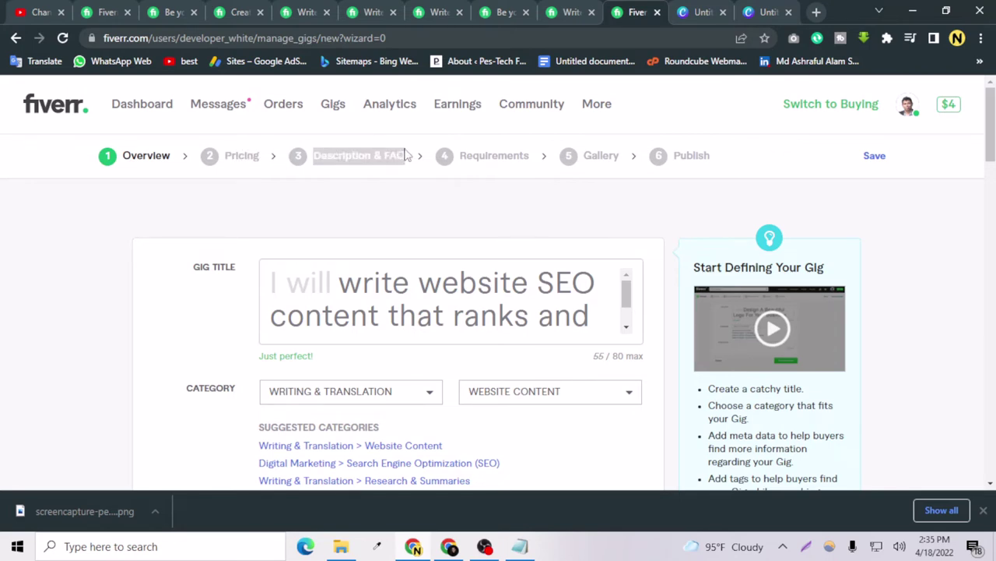
pyautogui.click(395, 155)
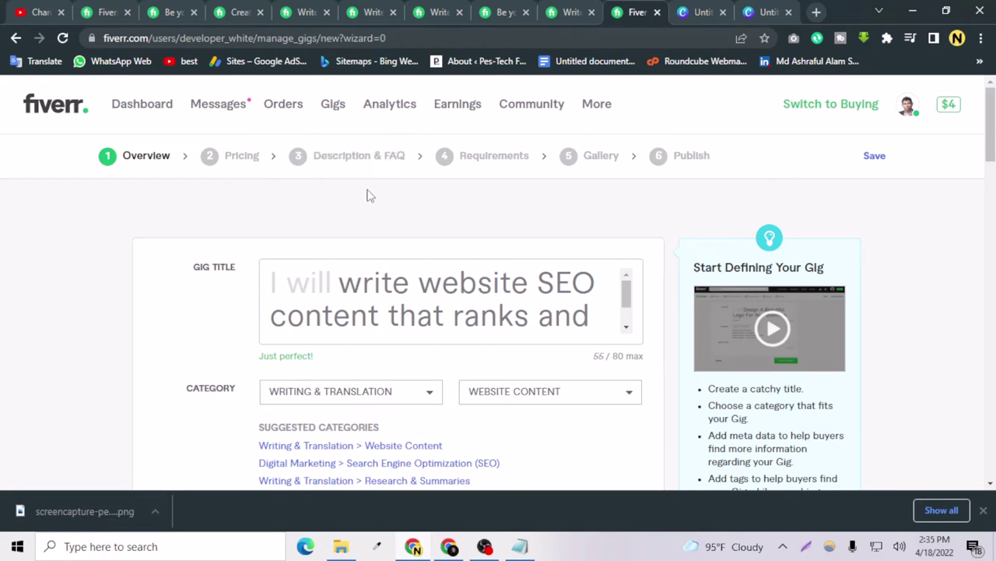
pyautogui.moveTo(337, 343)
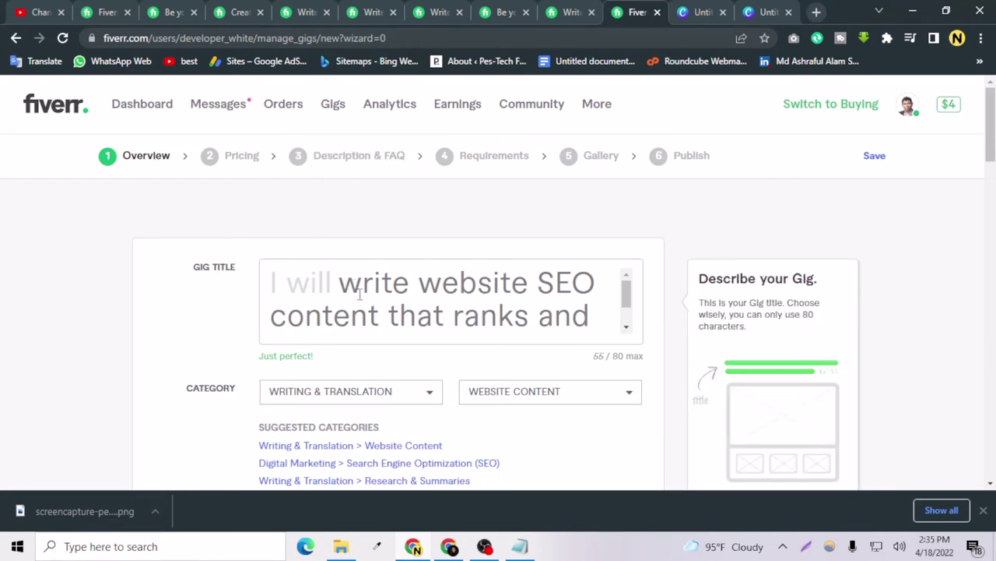
pyautogui.scroll(-1, 359, 295)
pyautogui.scroll(1, 359, 294)
pyautogui.moveTo(418, 285); pyautogui.dragTo(382, 309)
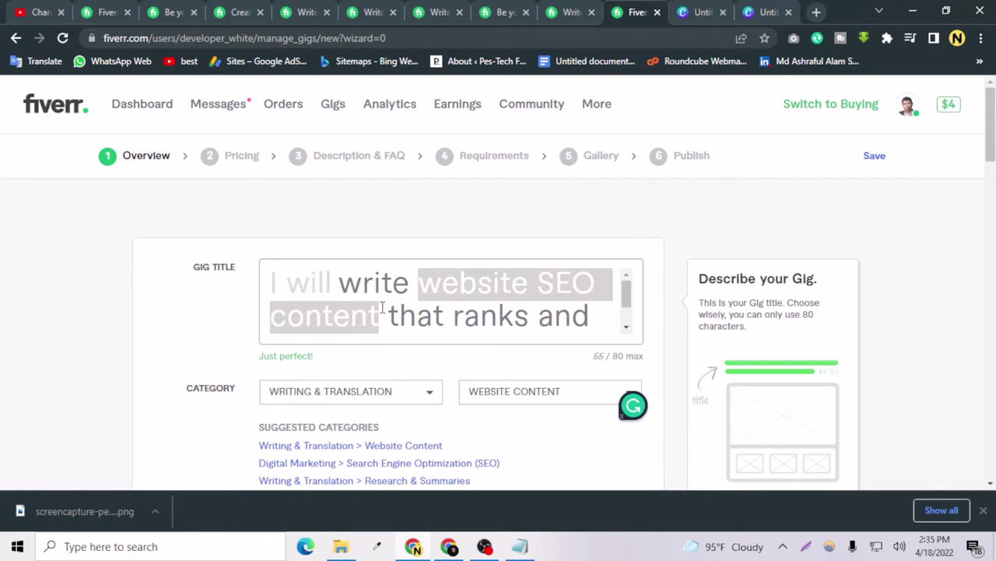
pyautogui.click(323, 160)
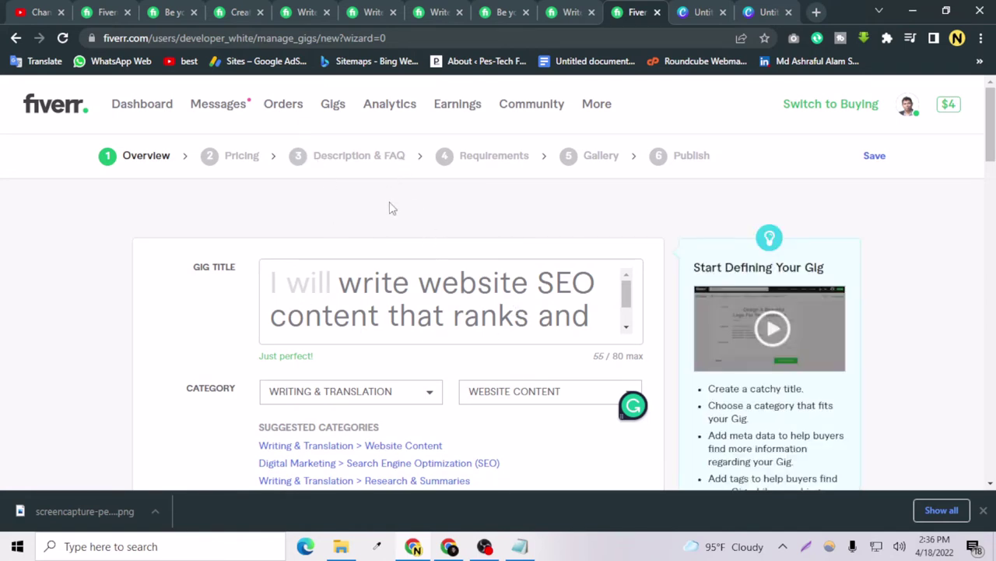
pyautogui.scroll(-1, 454, 195)
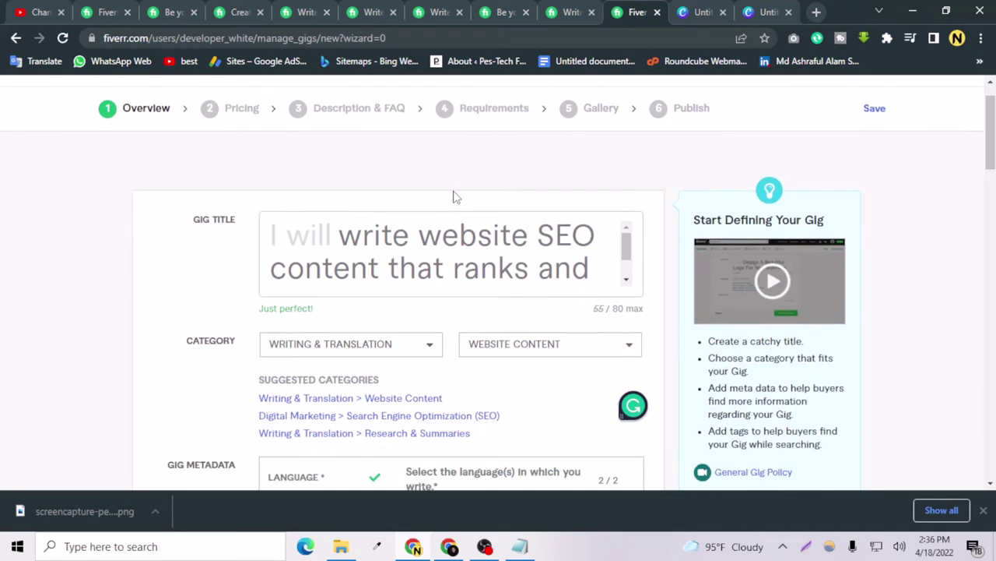
pyautogui.scroll(1, 401, 210)
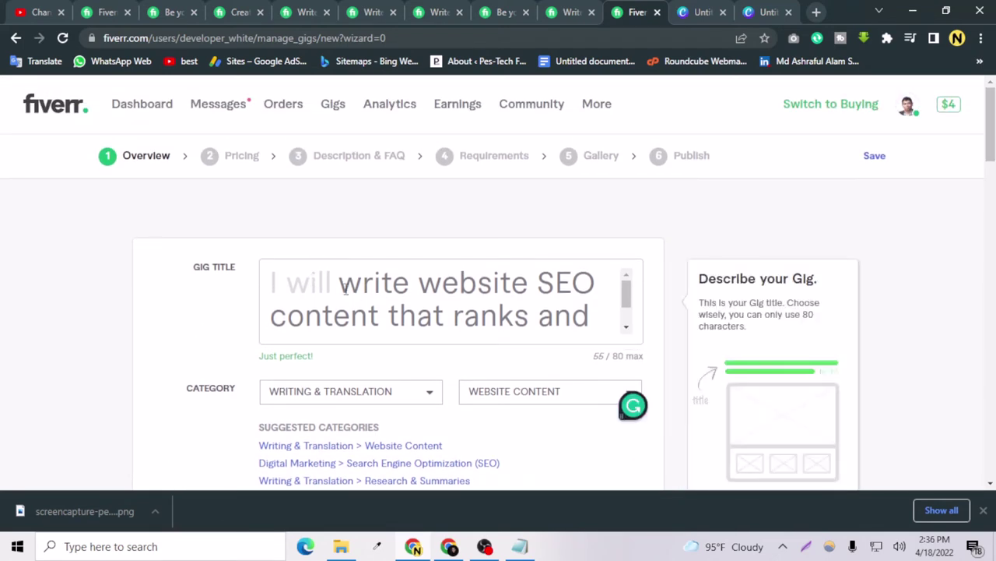
pyautogui.scroll(-1, 346, 288)
pyautogui.scroll(1, 410, 305)
pyautogui.scroll(-1, 352, 286)
pyautogui.scroll(1, 345, 285)
pyautogui.scroll(-1, 345, 292)
pyautogui.scroll(-15, 367, 300)
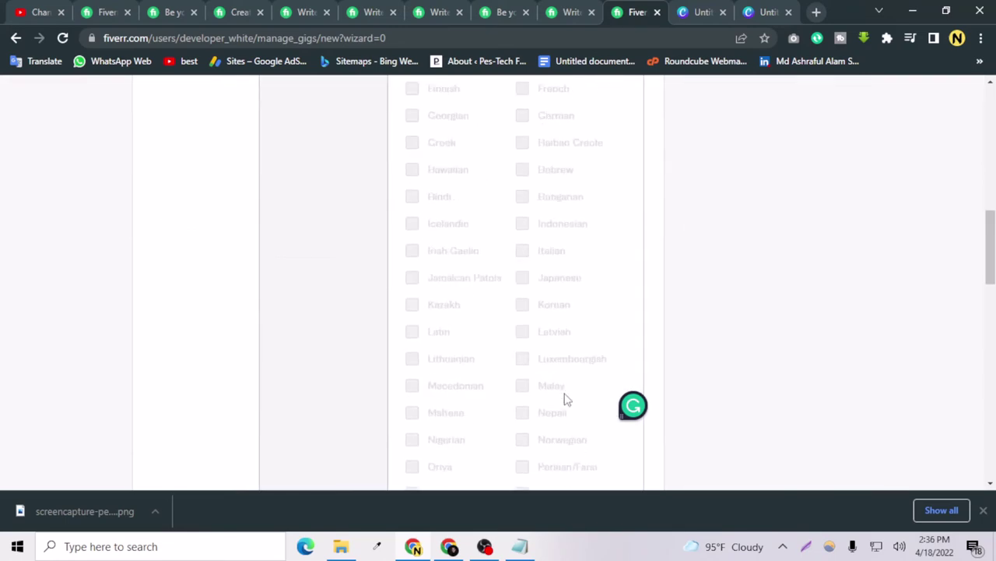
pyautogui.scroll(15, 443, 340)
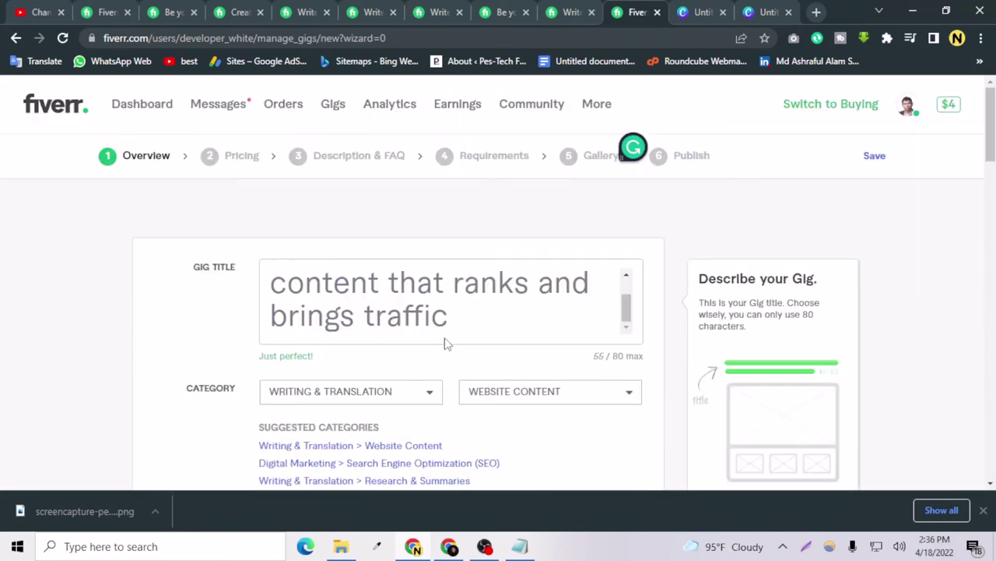
pyautogui.scroll(1, 418, 324)
pyautogui.scroll(-1, 418, 323)
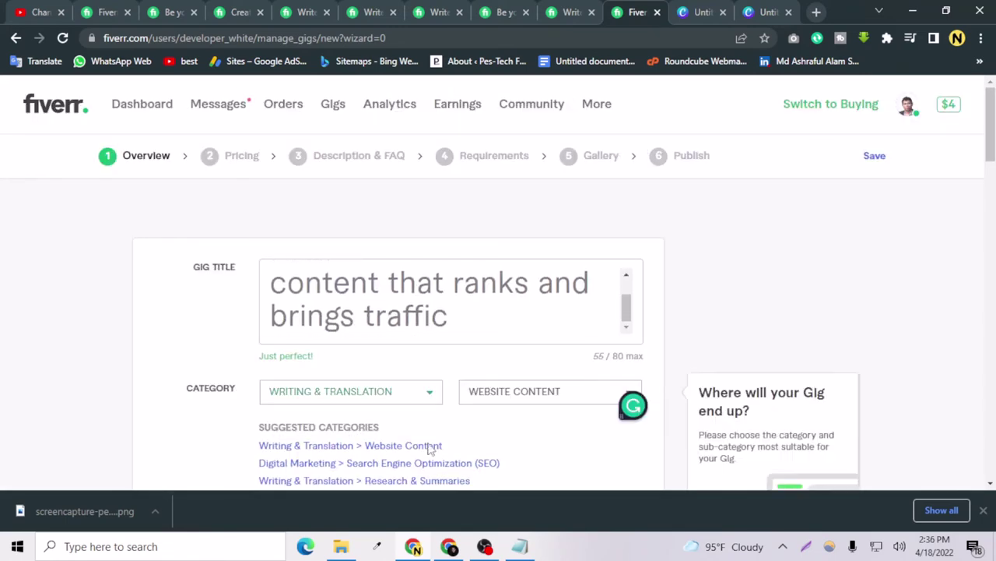
pyautogui.click(520, 546)
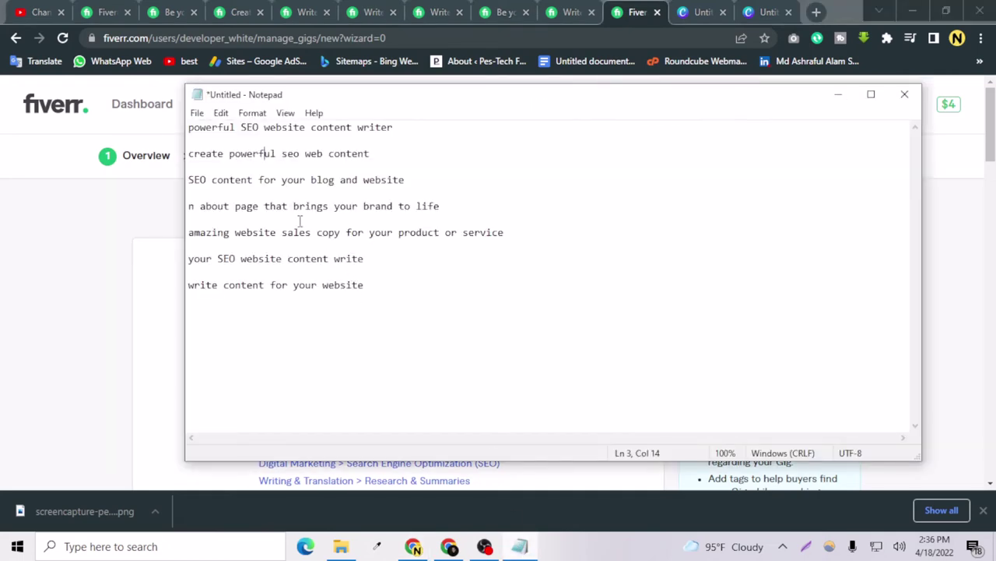
pyautogui.click(108, 283)
pyautogui.click(358, 315)
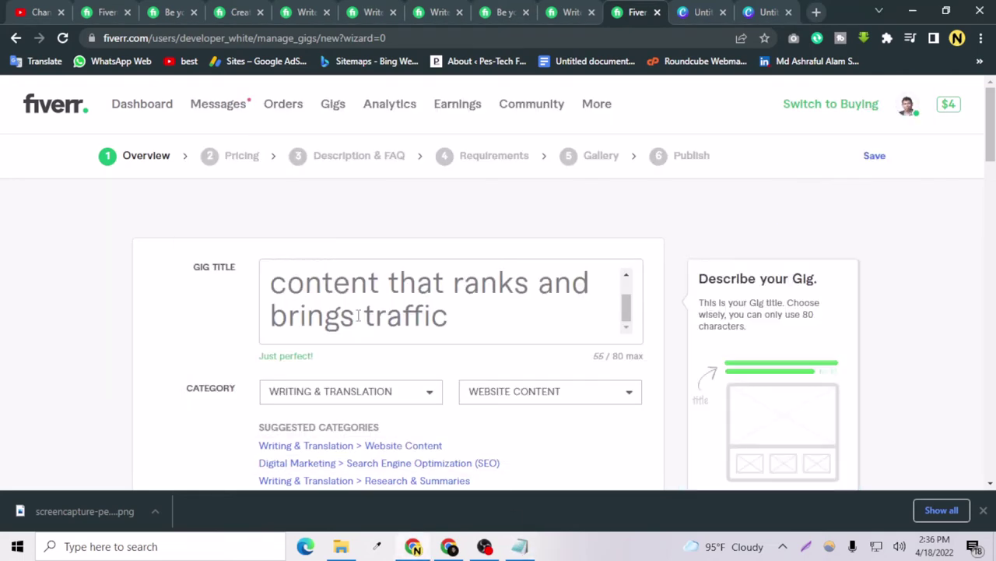
pyautogui.click(520, 546)
pyautogui.click(179, 310)
pyautogui.scroll(-1, 412, 397)
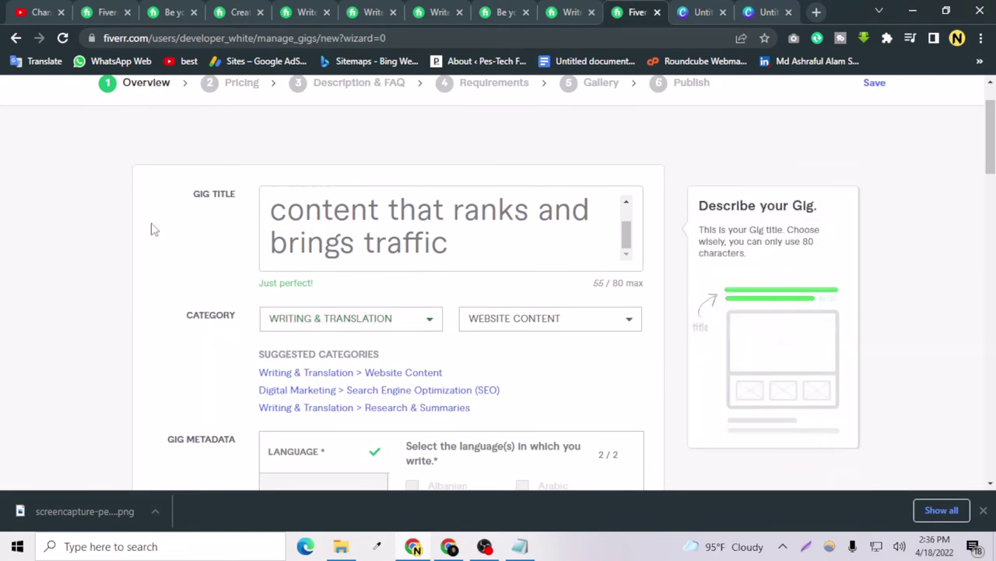
pyautogui.scroll(1, 153, 229)
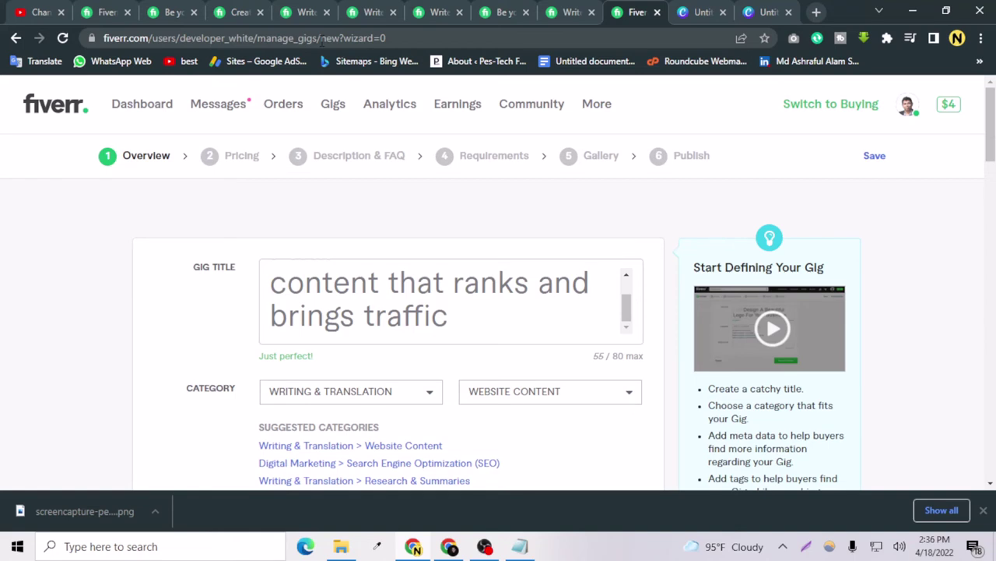
pyautogui.click(333, 327)
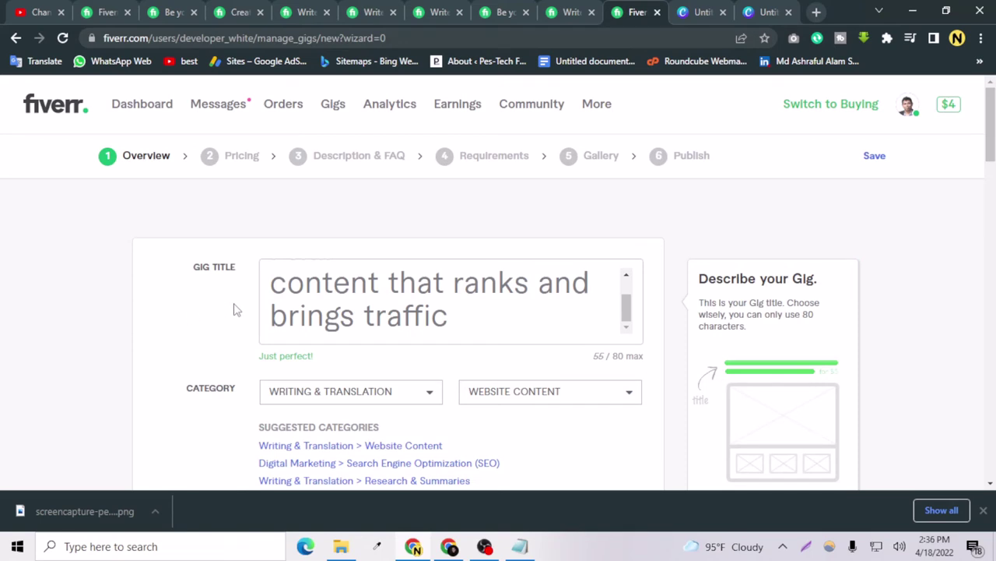
pyautogui.scroll(1, 383, 309)
pyautogui.scroll(-1, 399, 306)
pyautogui.scroll(1, 386, 300)
# Check the gig title ending in 'traffic', then view tags content writers through unique content
pyautogui.moveTo(340, 286); pyautogui.dragTo(460, 325)
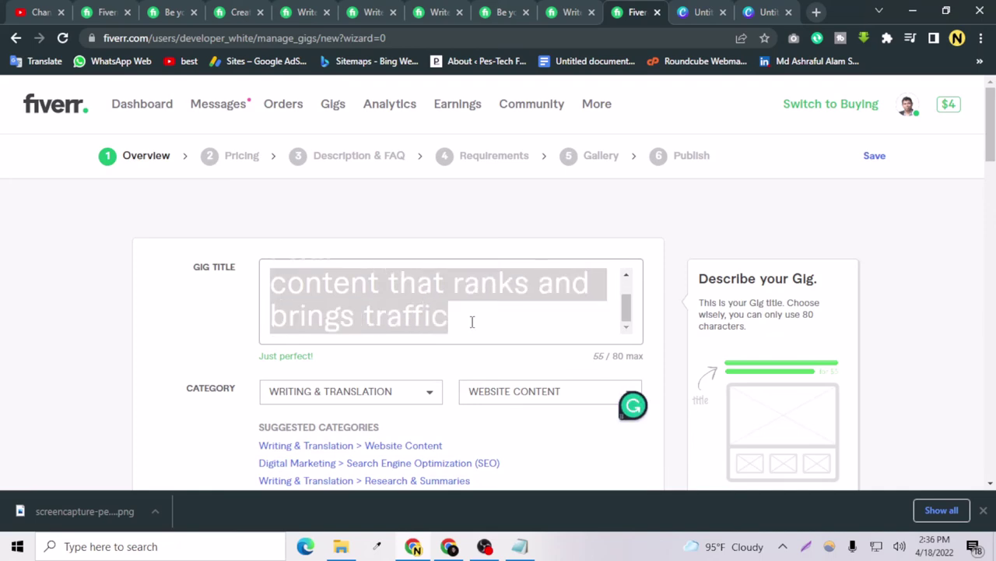
pyautogui.click(450, 323)
pyautogui.scroll(-5, 253, 394)
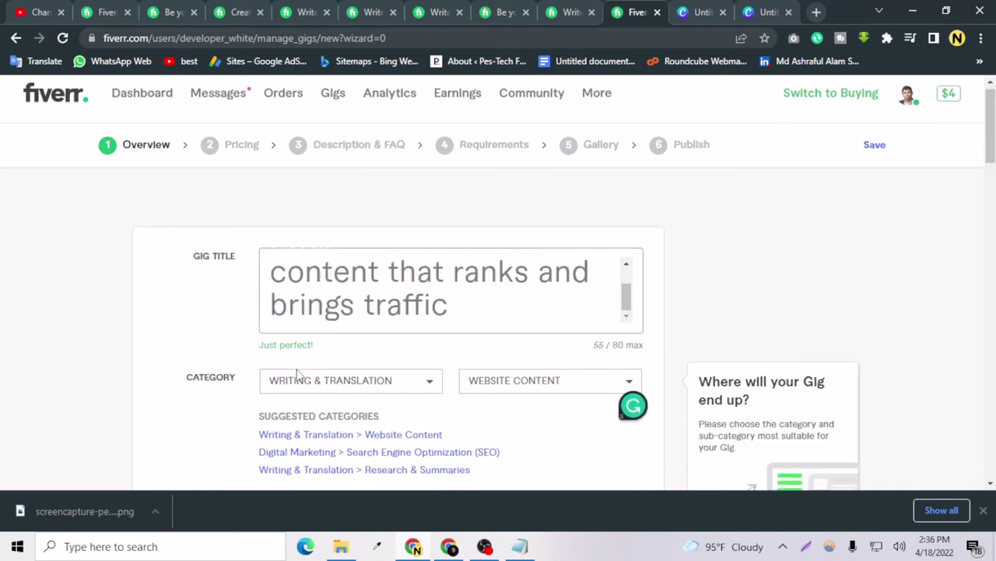
pyautogui.scroll(5, 301, 372)
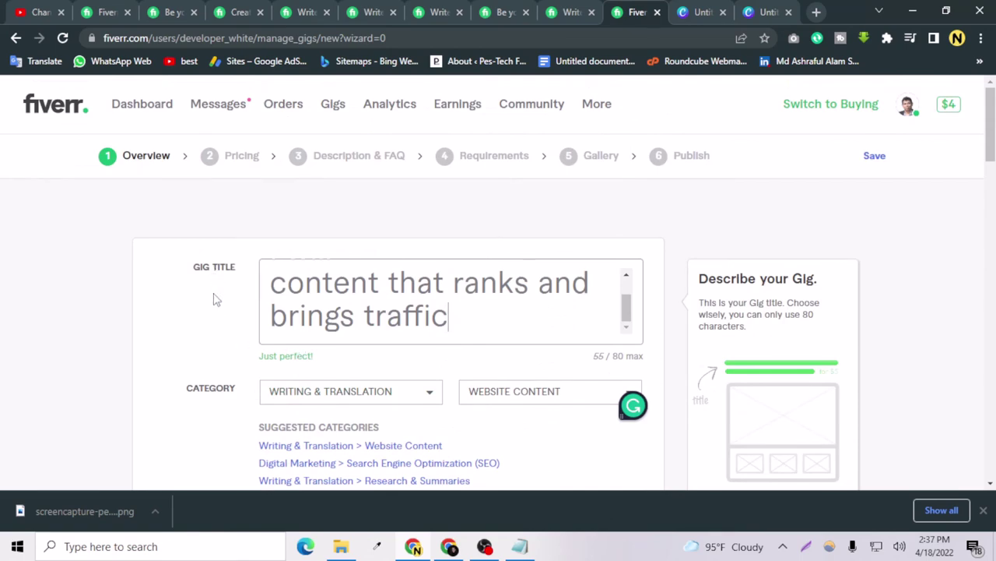
pyautogui.scroll(-5, 226, 349)
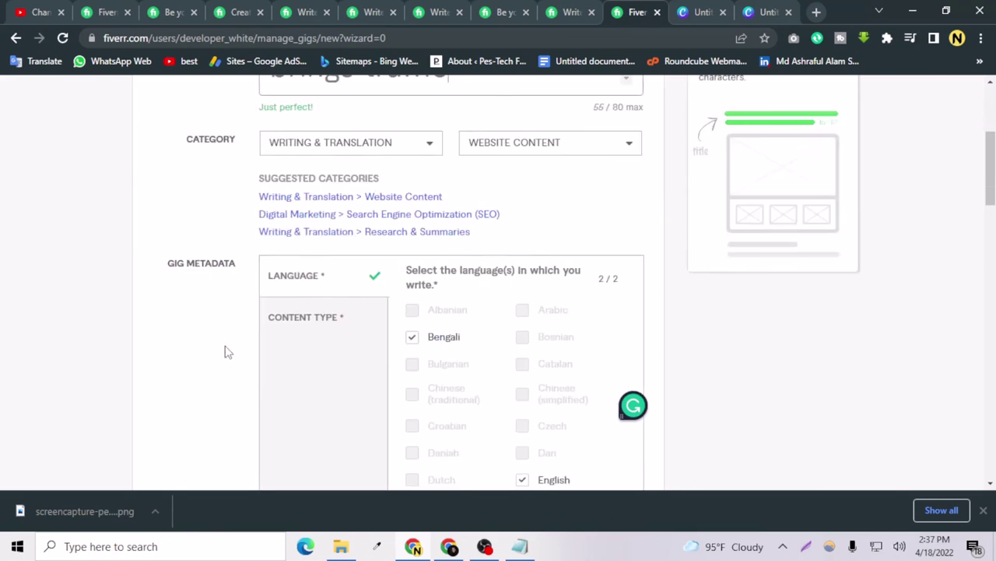
pyautogui.scroll(5, 226, 349)
pyautogui.scroll(-10, 234, 342)
pyautogui.scroll(-6, 238, 335)
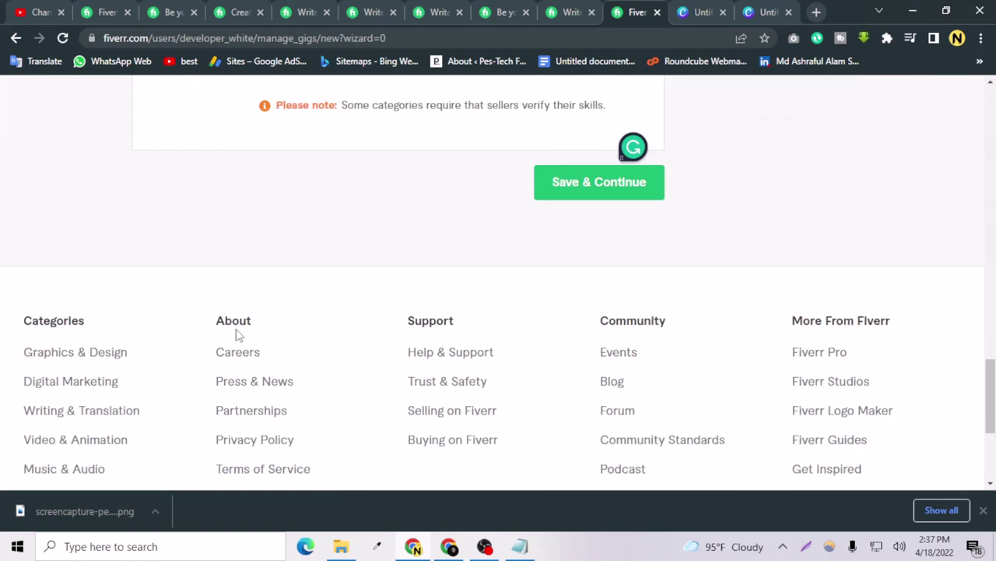
pyautogui.scroll(4, 236, 334)
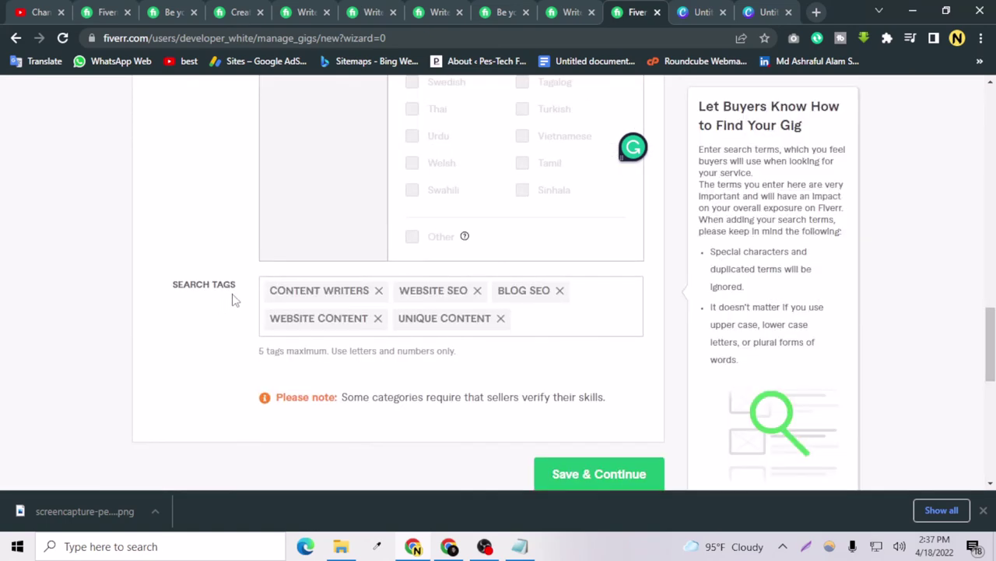